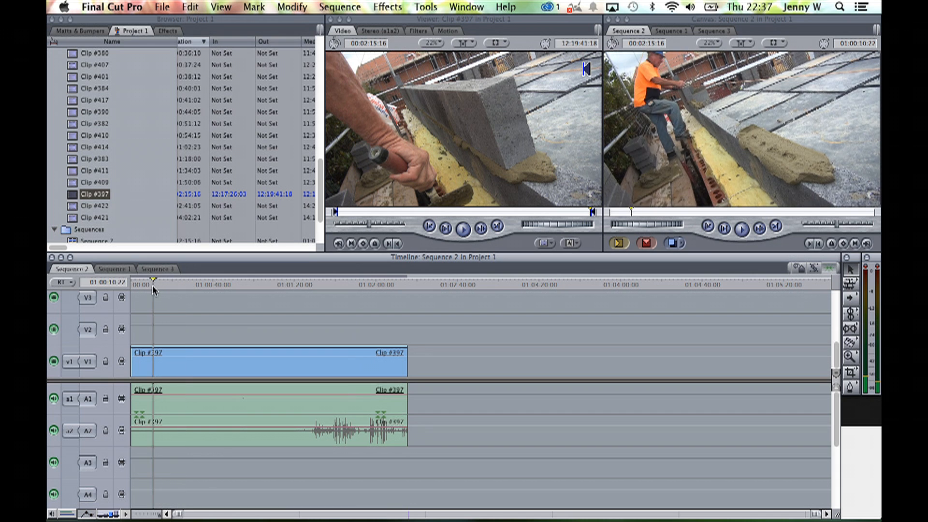
Play and skim through Clip #397 in Sequence 2 from start to end to review the footage.
key("space")
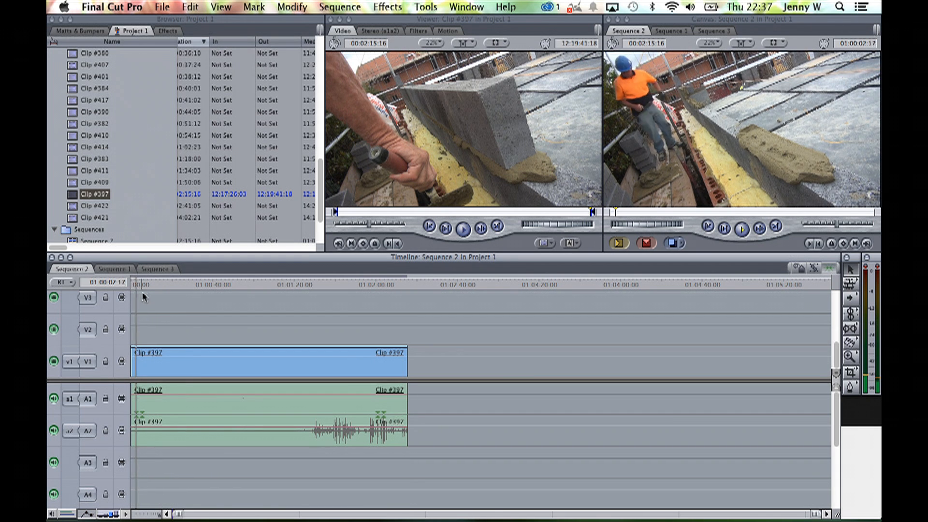
left_click(152, 278)
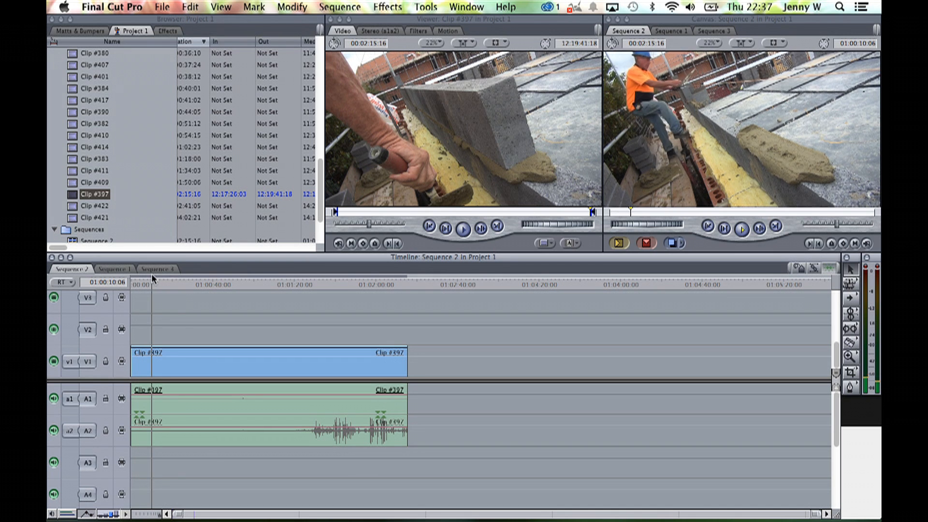
left_click(176, 282)
left_click(218, 283)
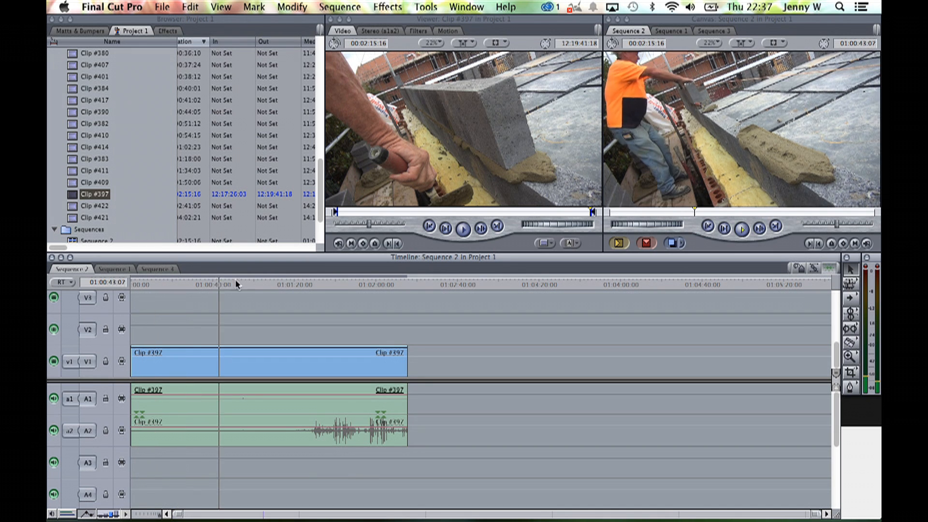
left_click(247, 284)
left_click(284, 283)
left_click(324, 284)
left_click(356, 286)
left_click(378, 286)
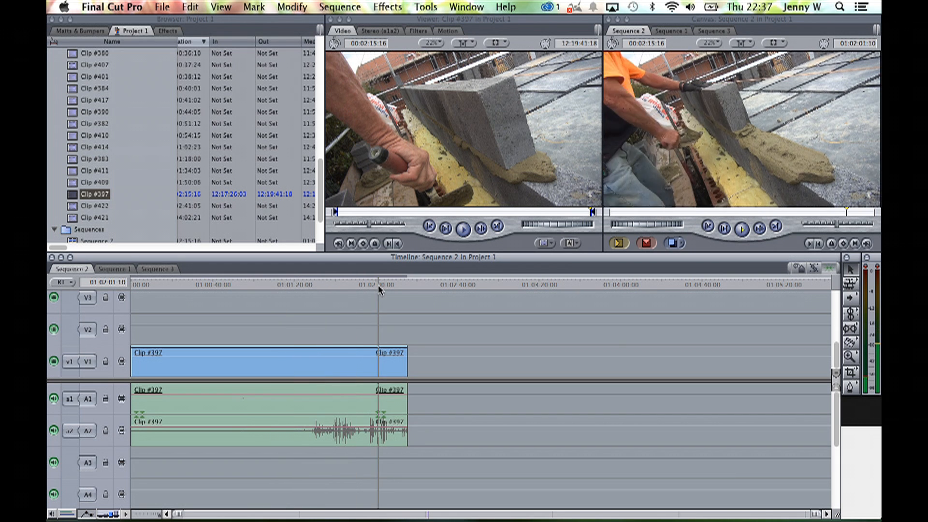
left_click(404, 286)
left_click(405, 285)
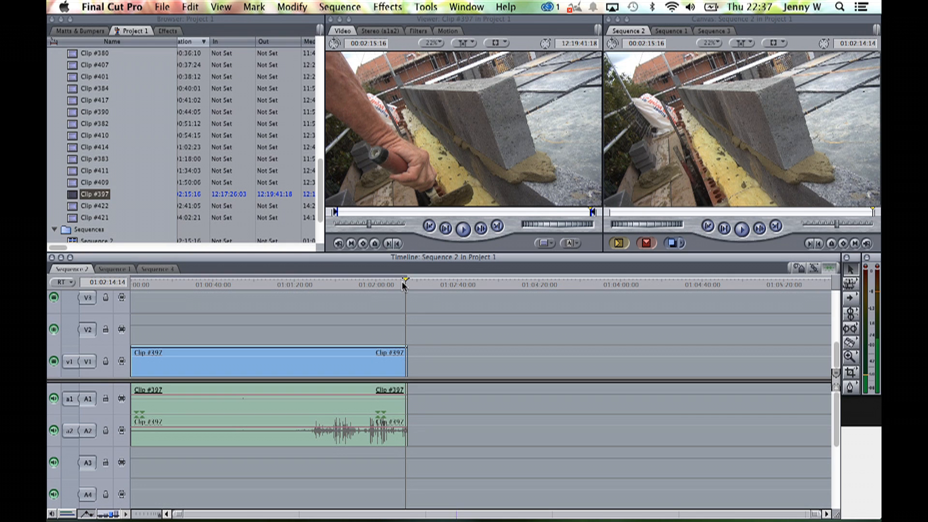
Set the speed of Clip #397 on track V1 to 200% in its Motion settings and play it from the start.
double_click(230, 365)
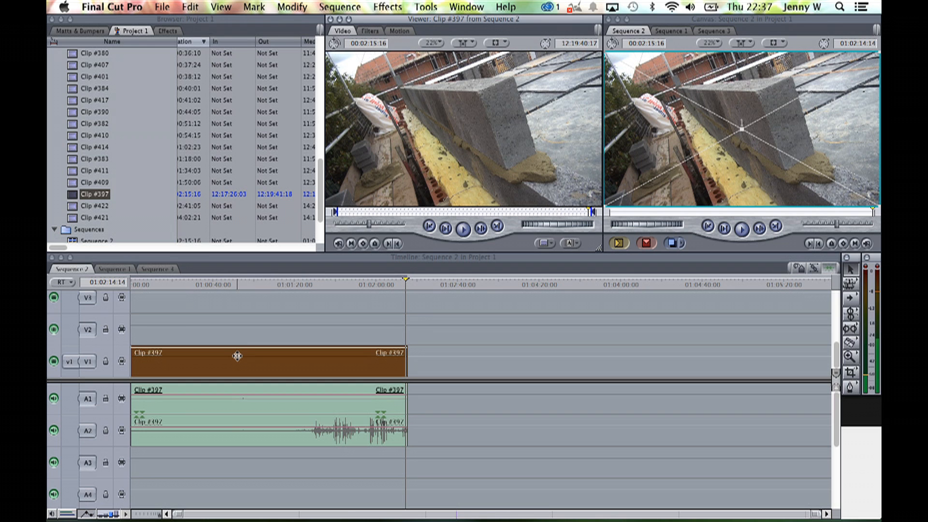
left_click(399, 31)
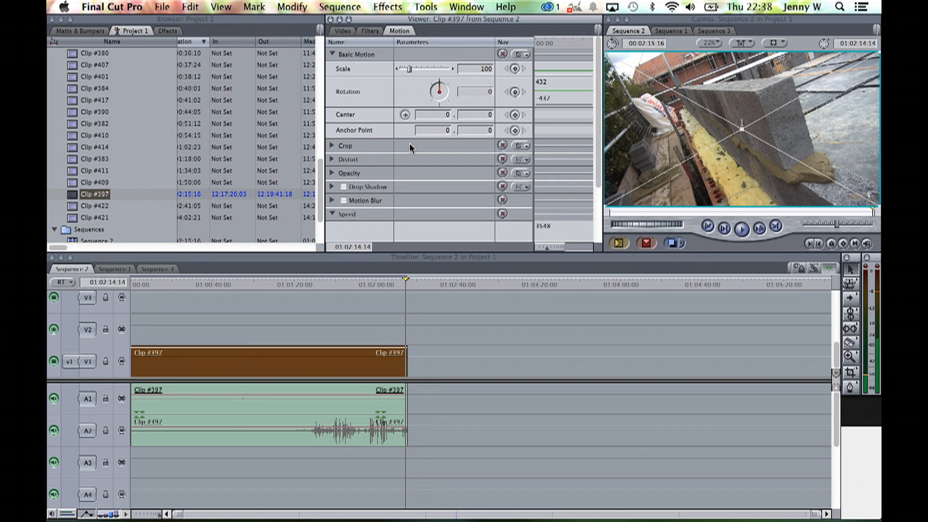
scroll(409, 147, "down", 4)
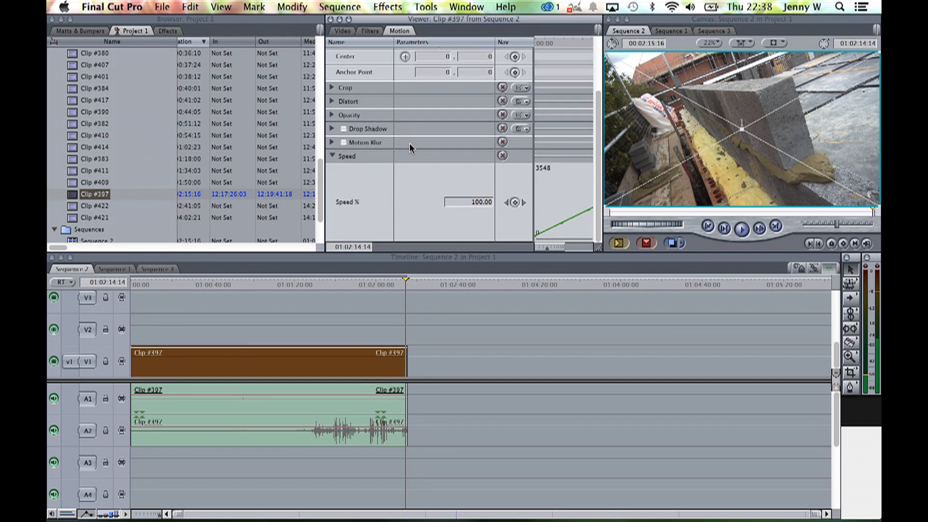
left_click(479, 202)
double_click(479, 203)
type("2")
left_click(293, 280)
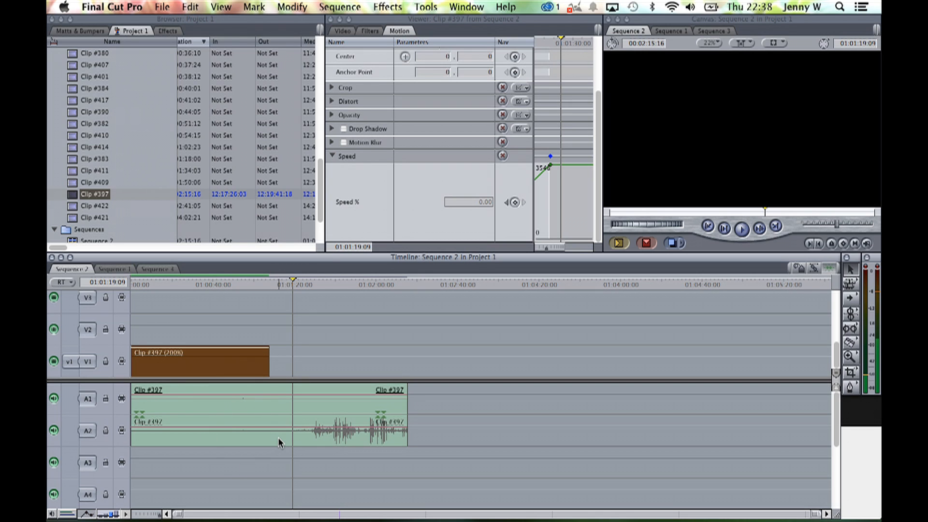
key("Home")
key("space")
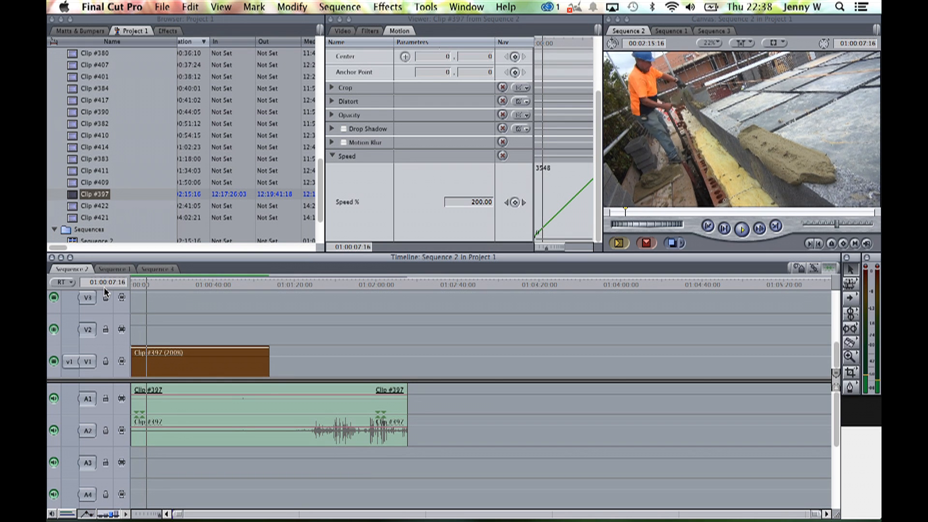
key("space")
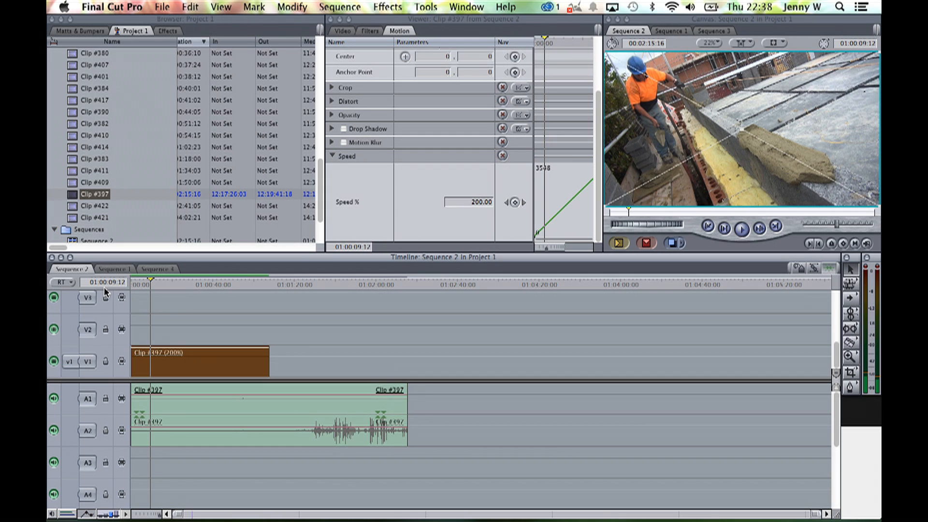
Set the speed of Clip #397 to 1000% and play it back.
left_click(473, 201)
type("1")
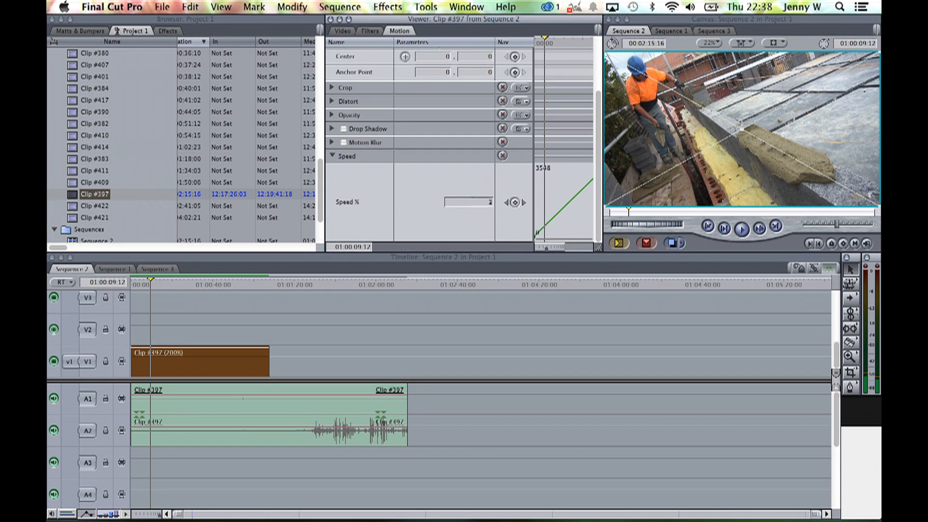
type("000")
left_click(420, 325)
key("space")
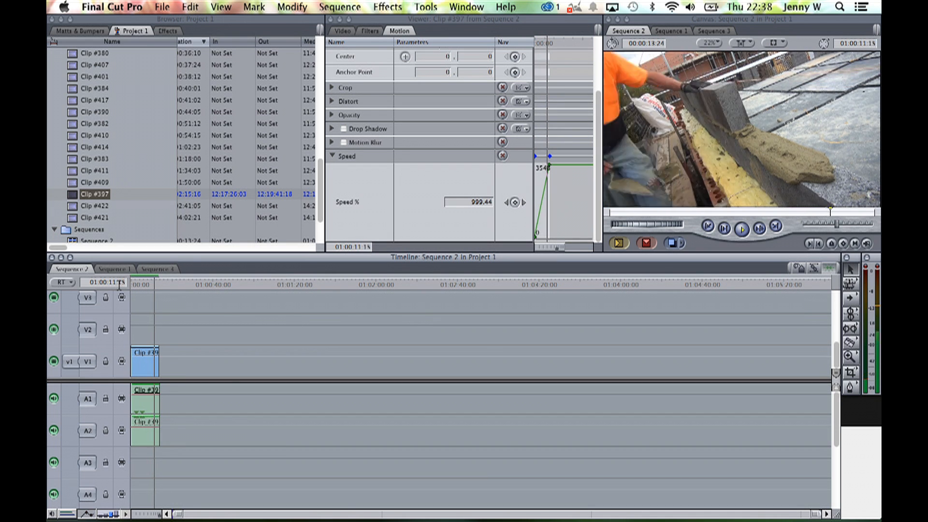
left_click(147, 284)
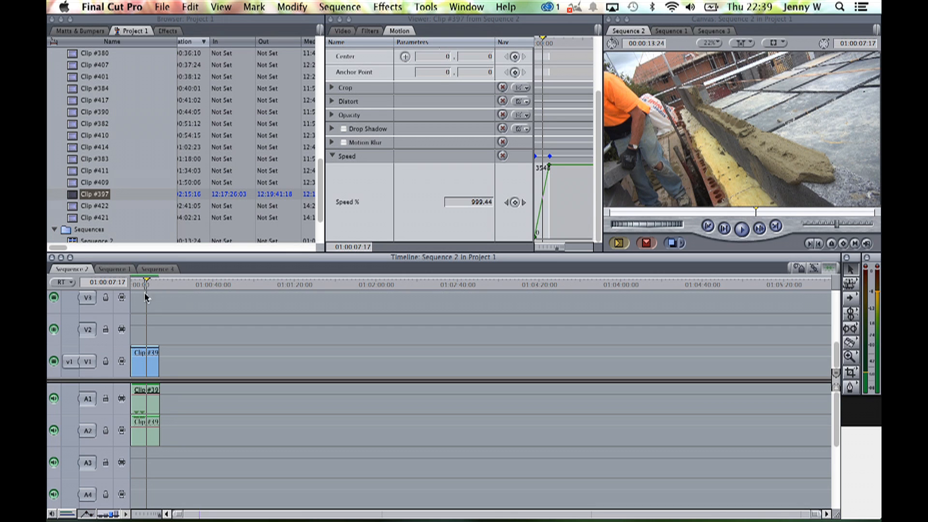
left_click(188, 284)
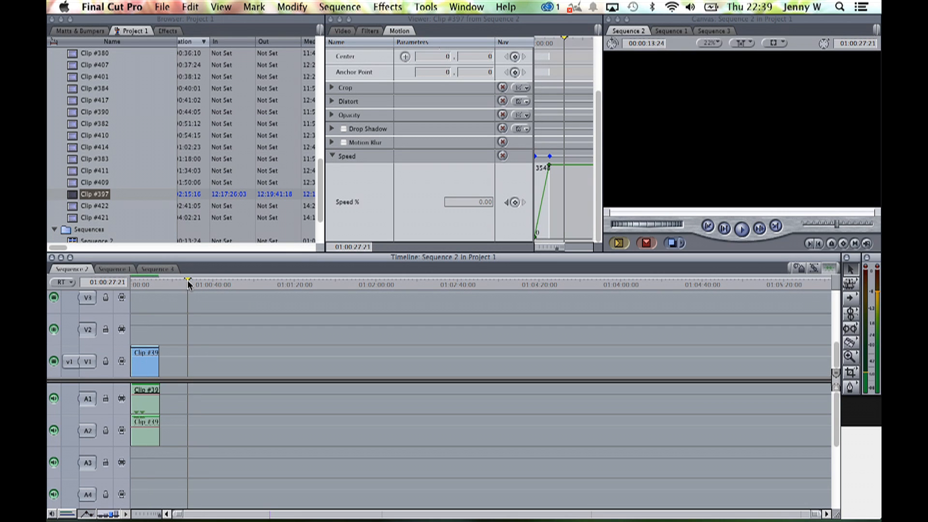
Match the sped-up clip's frame to its source clip in the Viewer and mark an In point at 12:19:22:03.
left_click(147, 284)
key("f")
left_click(389, 212)
left_click_drag(390, 212, 553, 210)
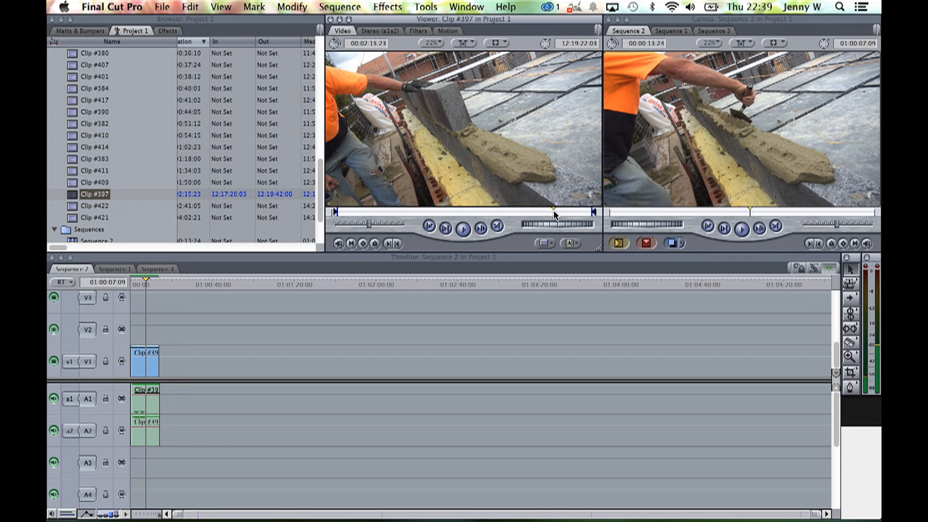
key("i")
Edit the marked source section into Sequence 2 at 01:00:39:09, after the sped-up clip, and skim through it.
left_click(211, 285)
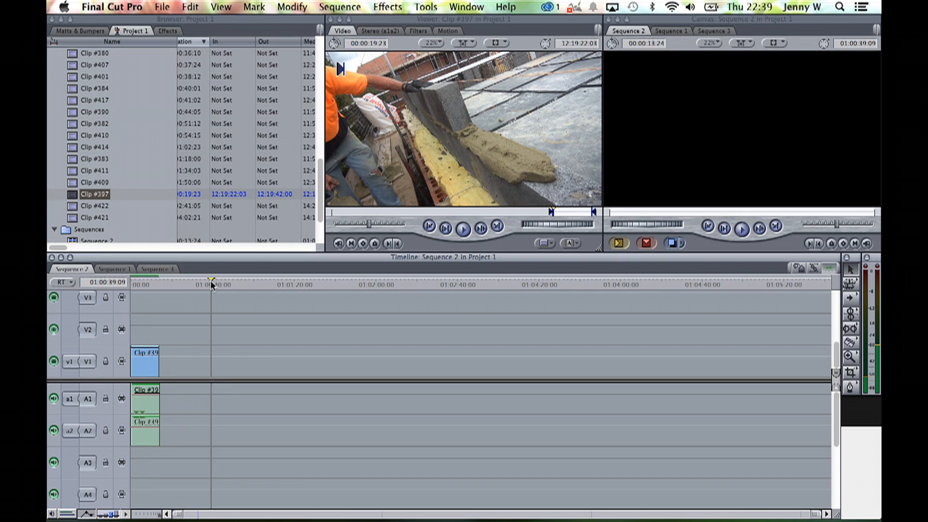
left_click_drag(423, 163, 742, 76)
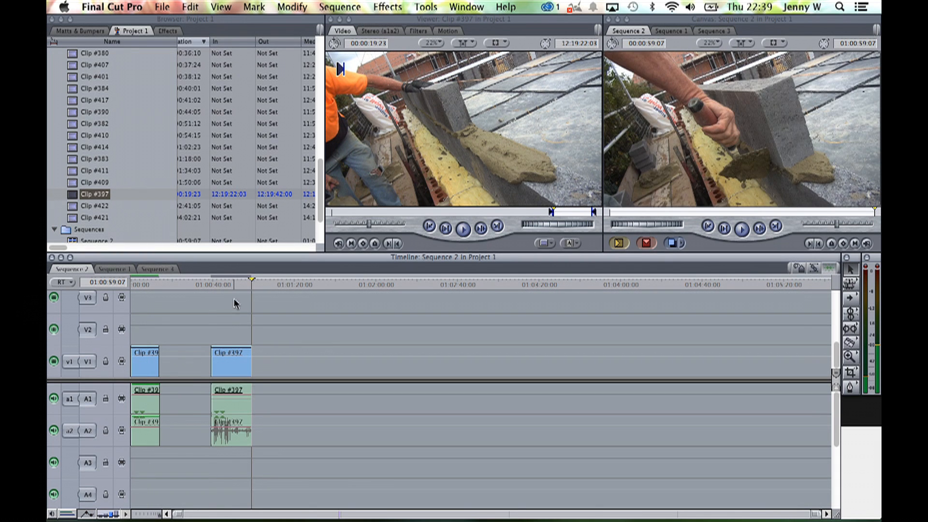
left_click(235, 280)
left_click(213, 284)
left_click(244, 284)
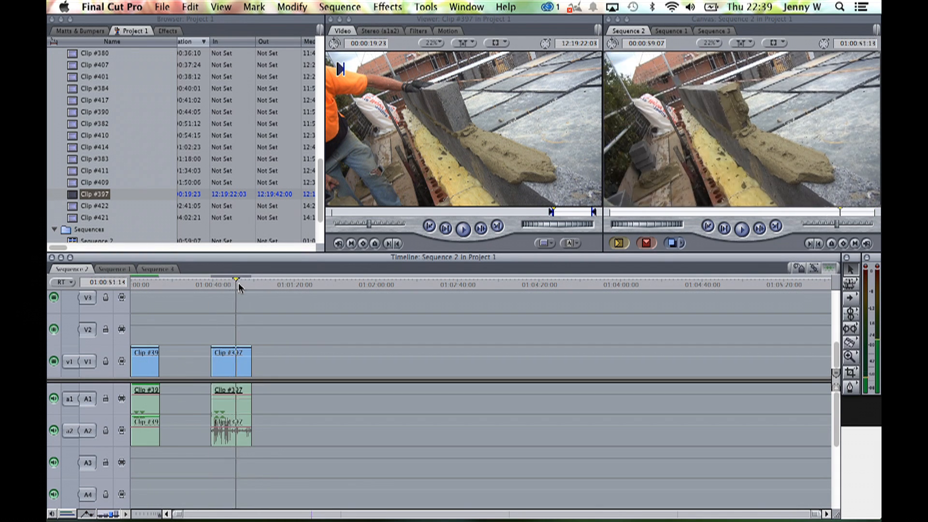
Set the second timeline clip's speed to 30% in its Motion settings and play the slowed footage.
left_click(231, 366)
double_click(231, 365)
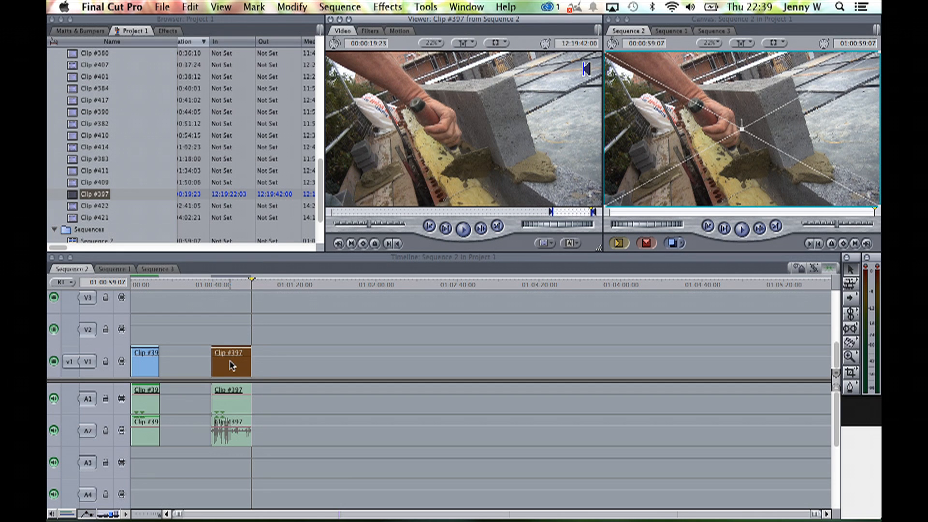
left_click(400, 32)
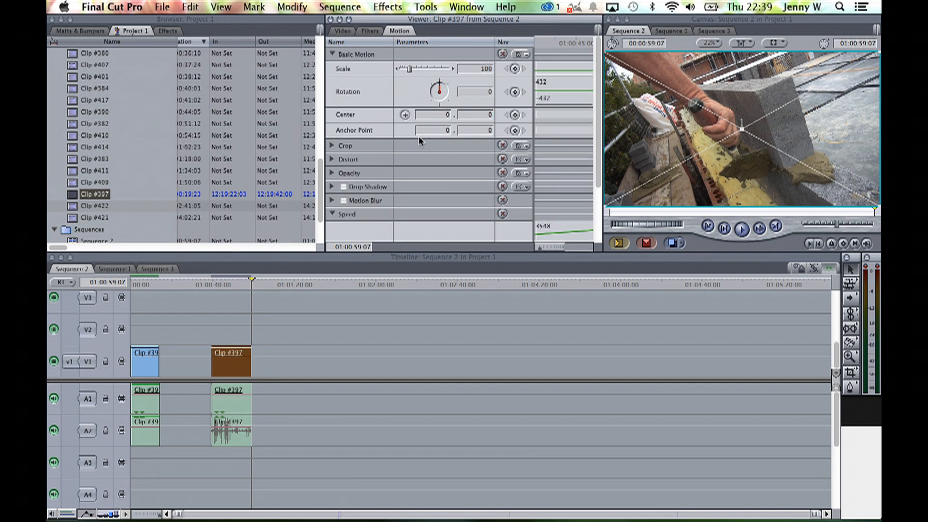
scroll(420, 148, "down", 3)
left_click(468, 203)
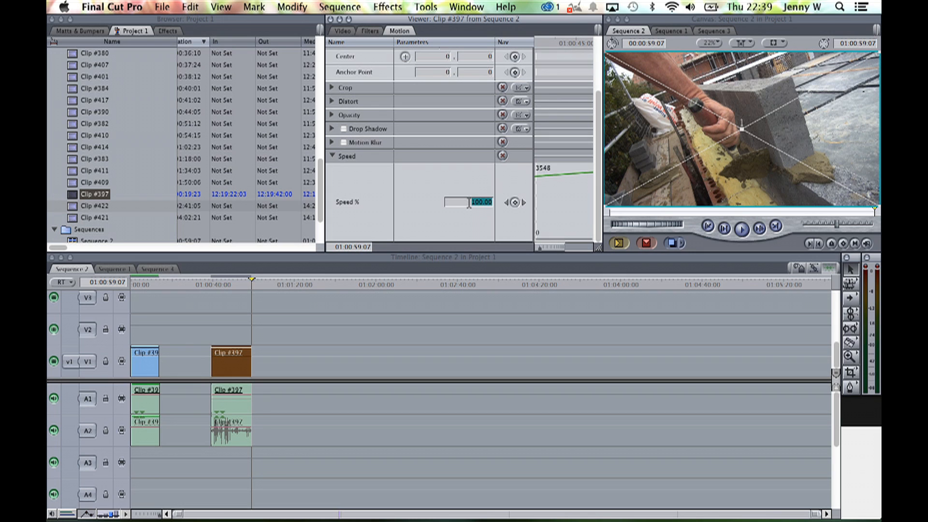
type("30")
left_click(374, 349)
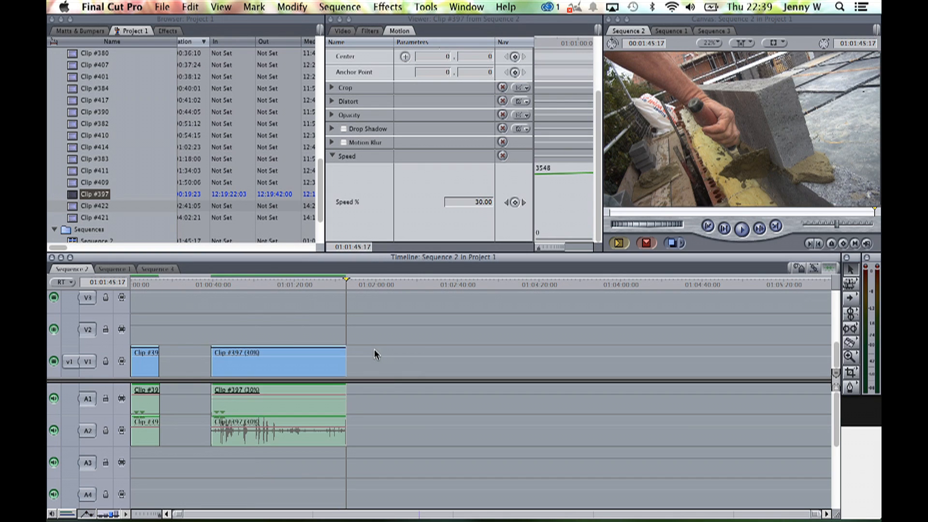
left_click(235, 284)
left_click(216, 284)
key("space")
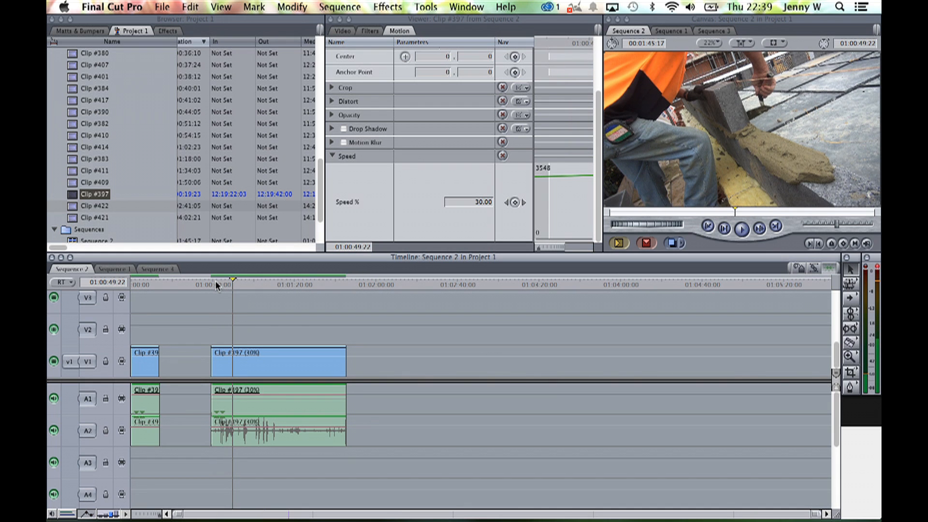
Reverse the slowed clip through Change Speed, keeping the 30% rate, and play back the result.
right_click(259, 364)
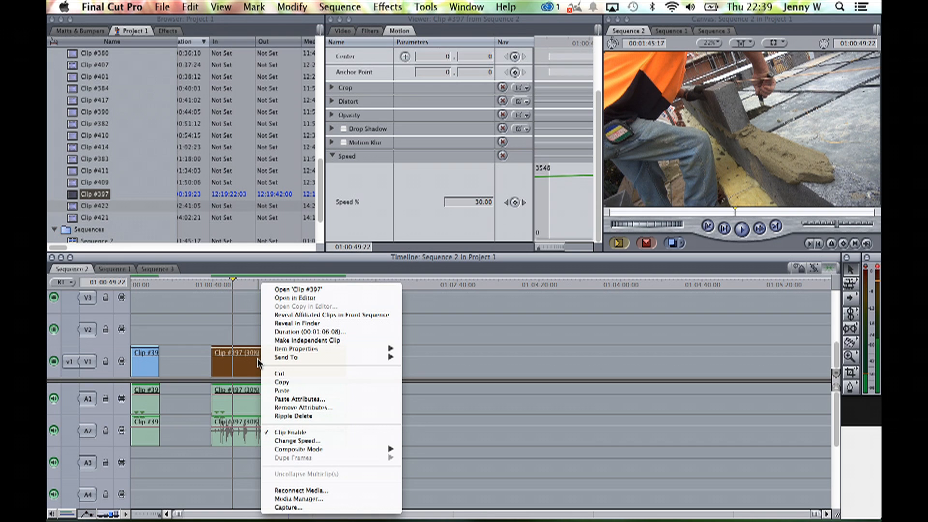
left_click(319, 441)
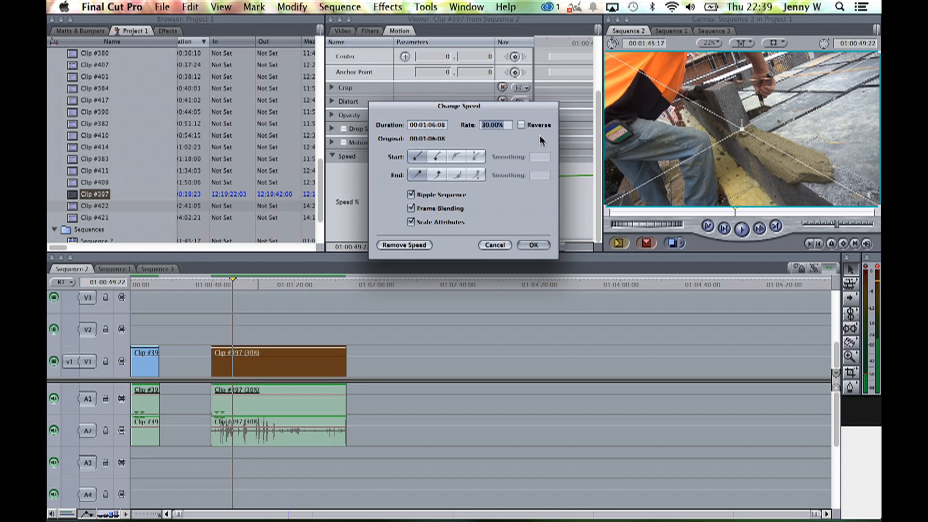
left_click(521, 125)
left_click(532, 245)
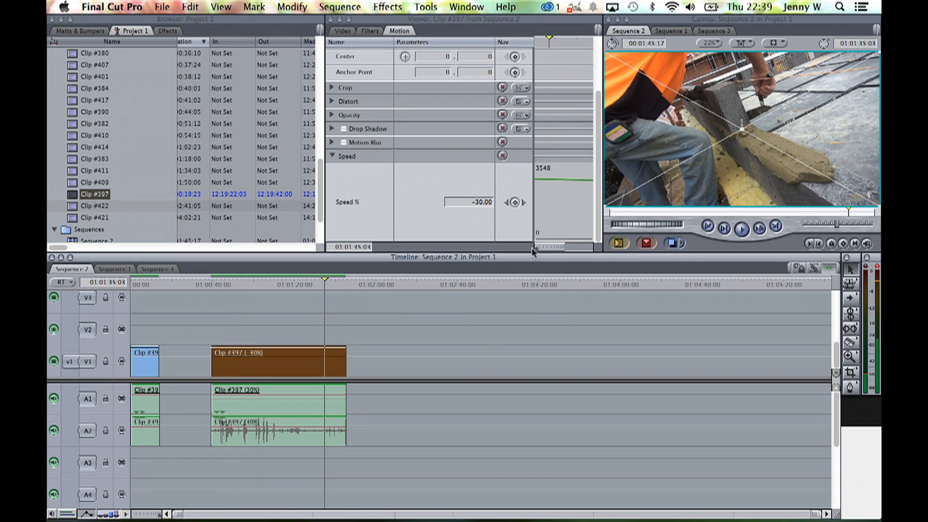
left_click_drag(215, 283, 237, 281)
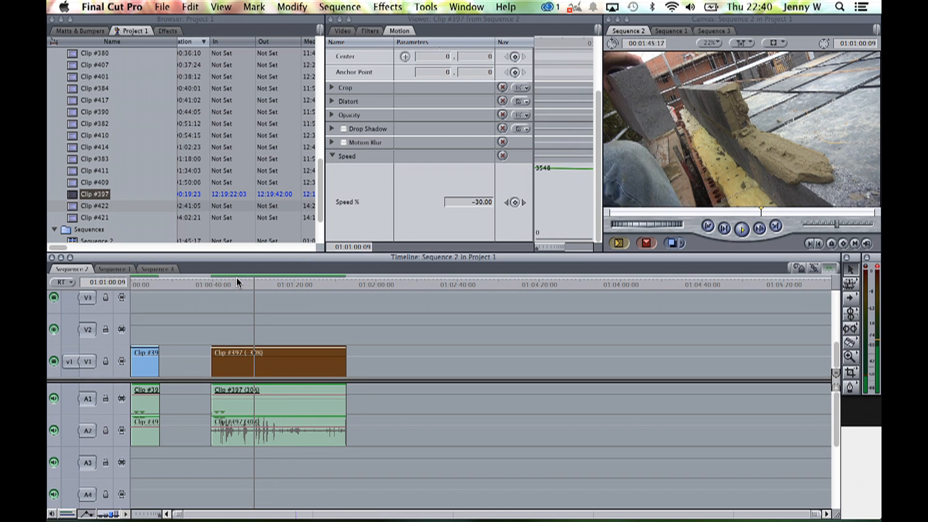
key("space")
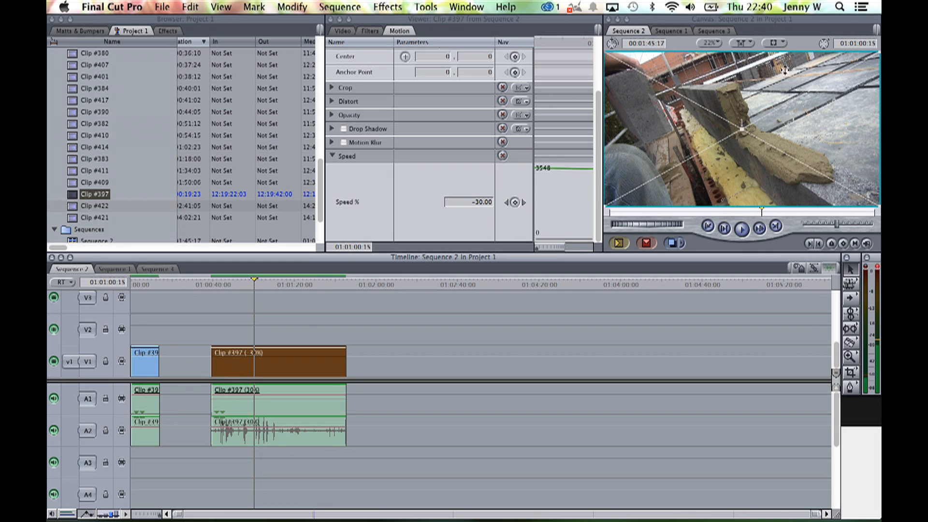
Keep the Canvas display on Image+Wireframe and set its zoom to 12% to show the space around the frame.
left_click(783, 44)
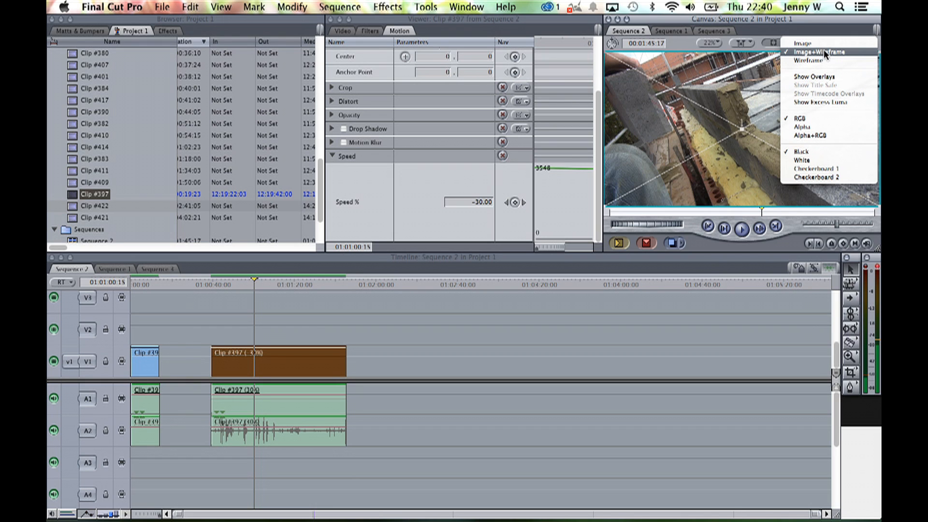
left_click(809, 53)
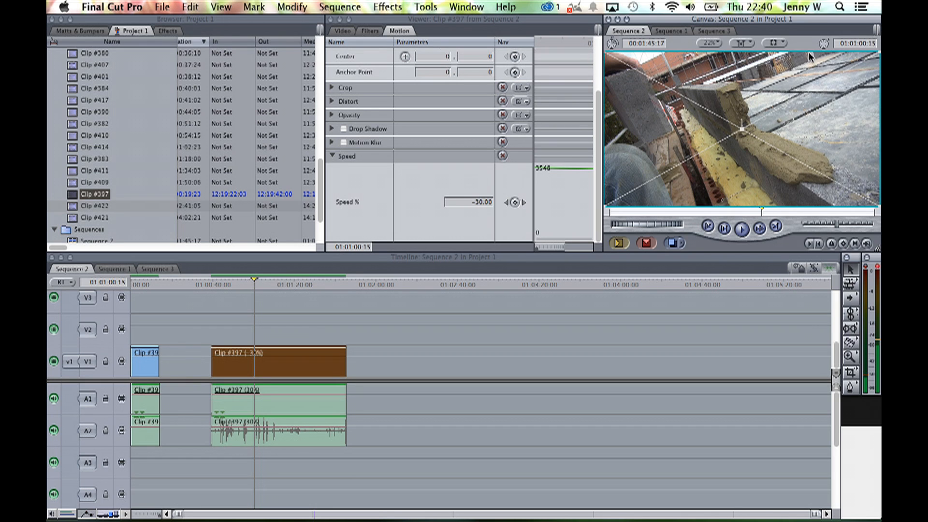
left_click(710, 44)
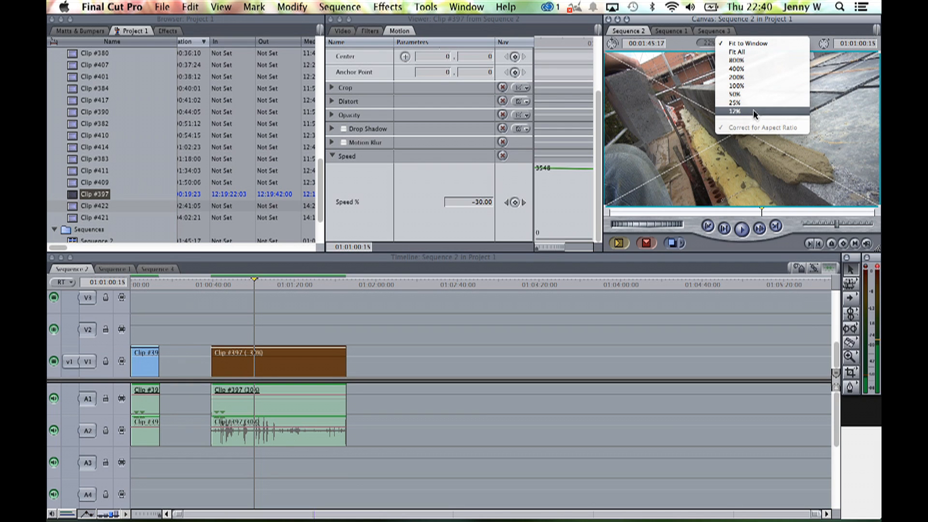
left_click(750, 111)
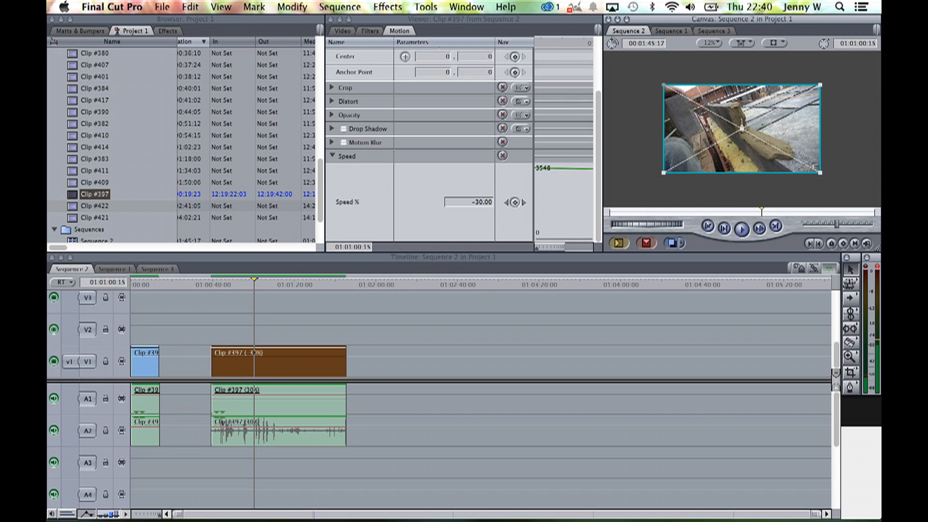
Scale the reversed clip's image slightly larger than the frame by its wireframe corner and set the Canvas zoom back to Fit to Window.
mouse_move(820, 85)
left_mouse_down()
mouse_move(858, 75)
mouse_move(787, 108)
mouse_move(837, 90)
mouse_move(829, 80)
left_mouse_up()
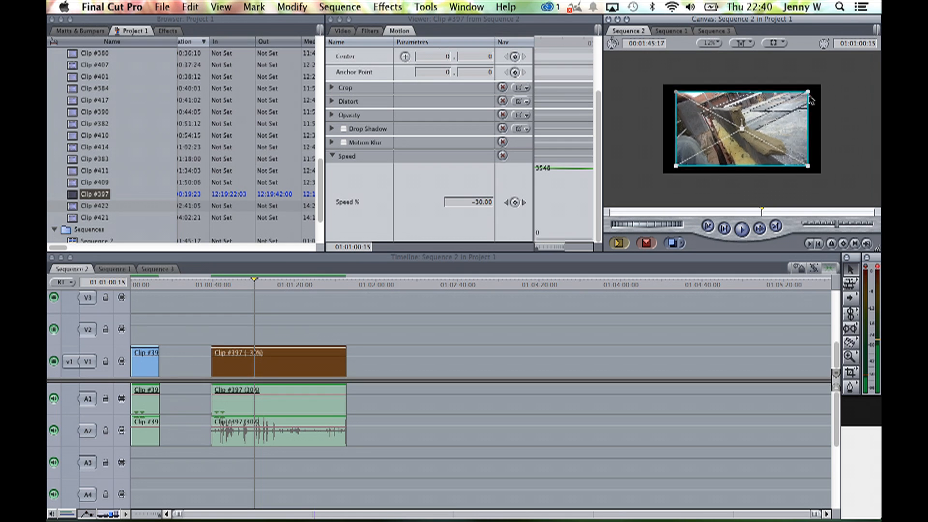
left_click(709, 42)
left_click(757, 13)
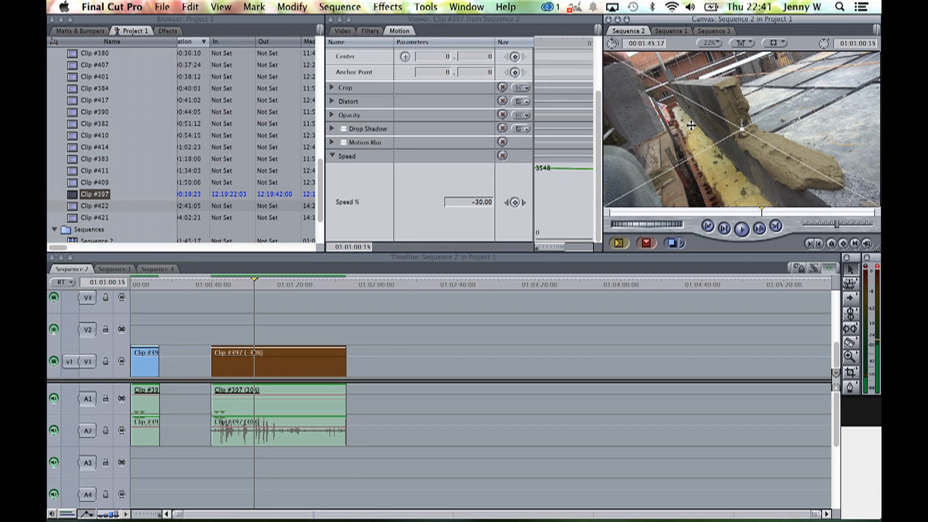
Open Clip #392 from the browser, mark a single-frame in and out at 12:01:19:07, and make a freeze frame from it.
double_click(74, 193)
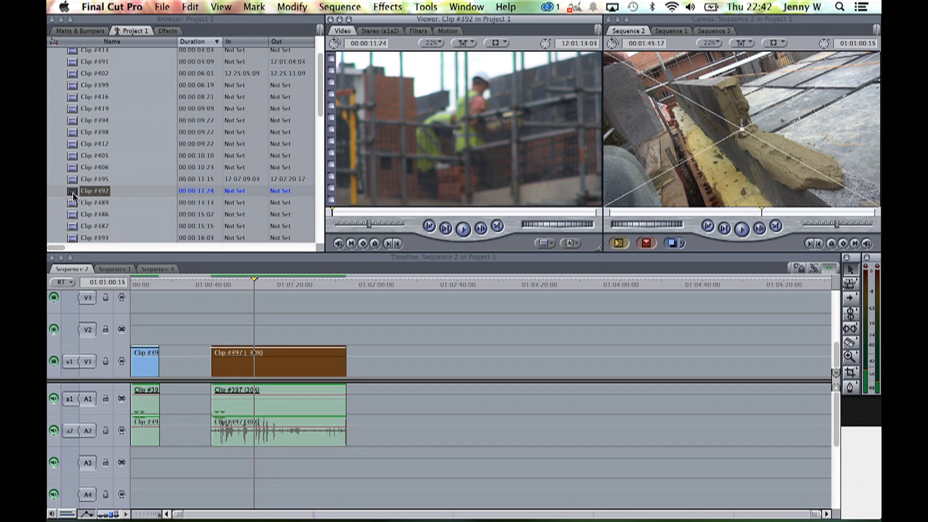
double_click(71, 193)
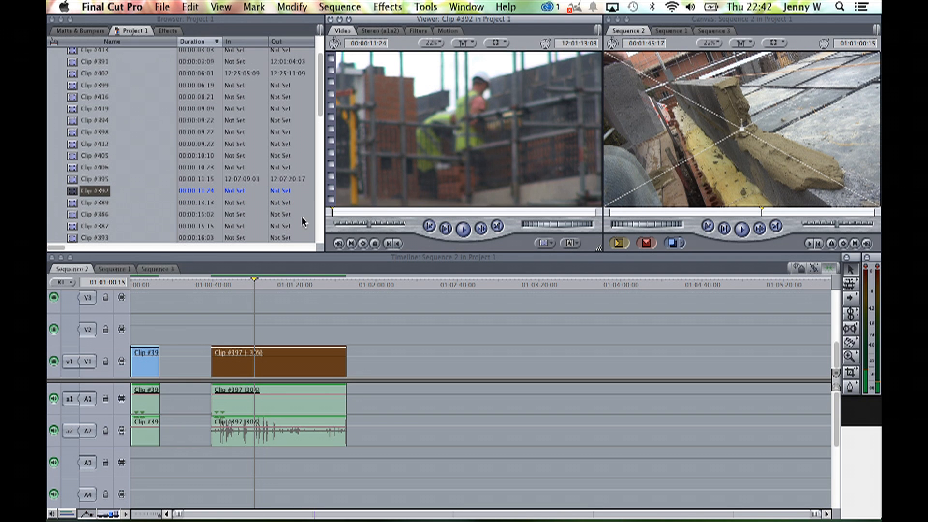
left_click_drag(331, 217, 469, 216)
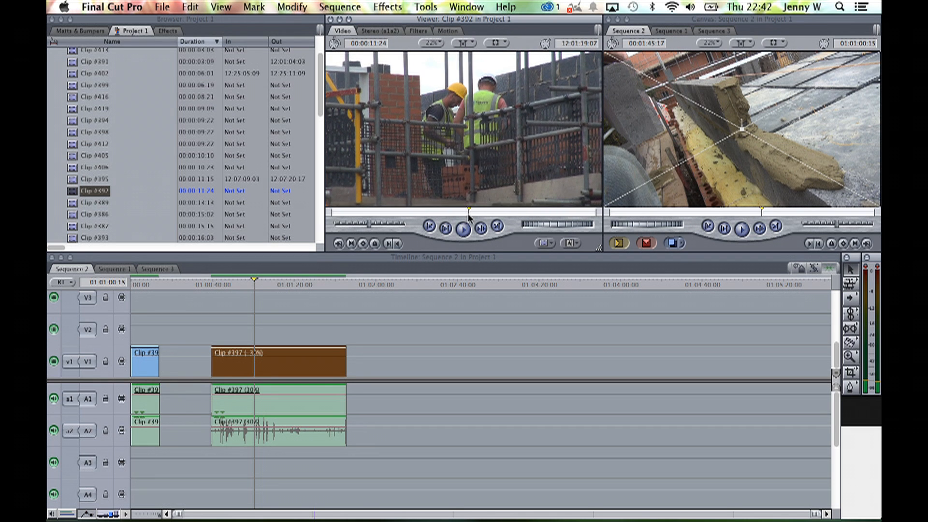
key("i")
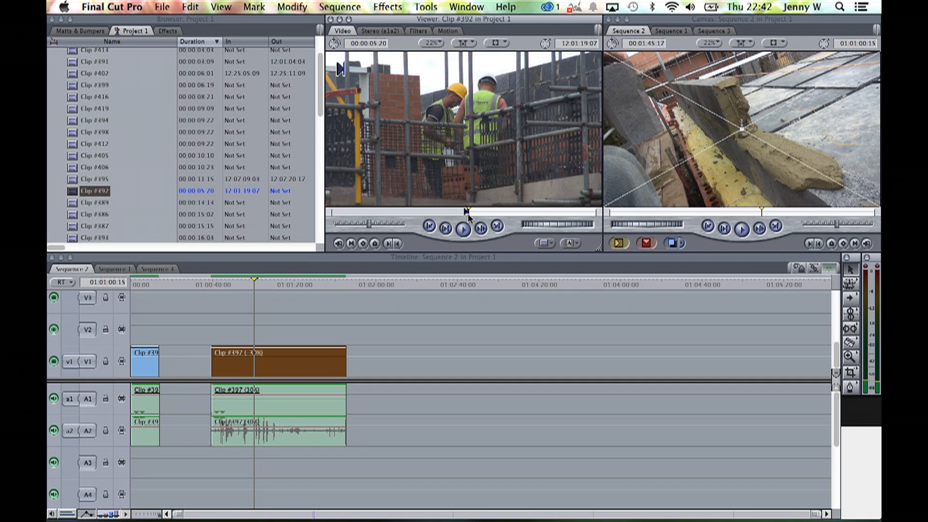
key("o")
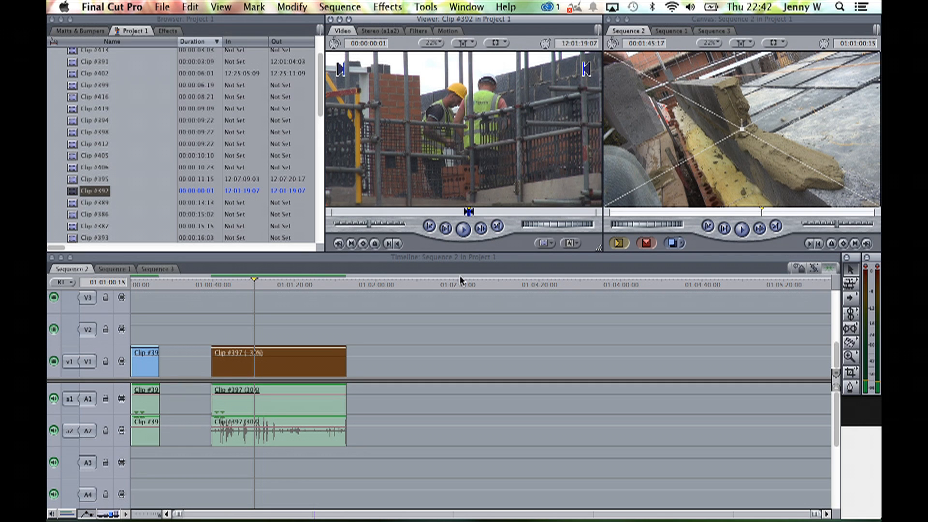
left_click(293, 7)
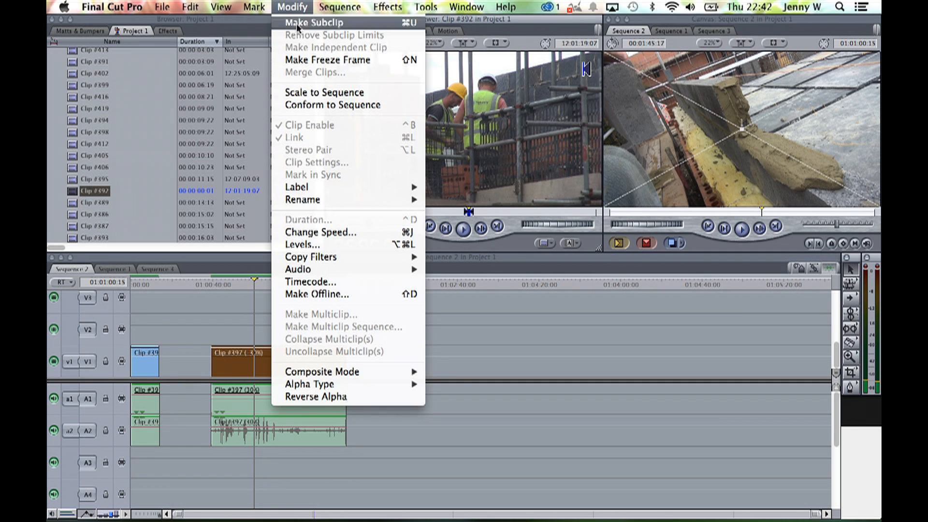
left_click(303, 63)
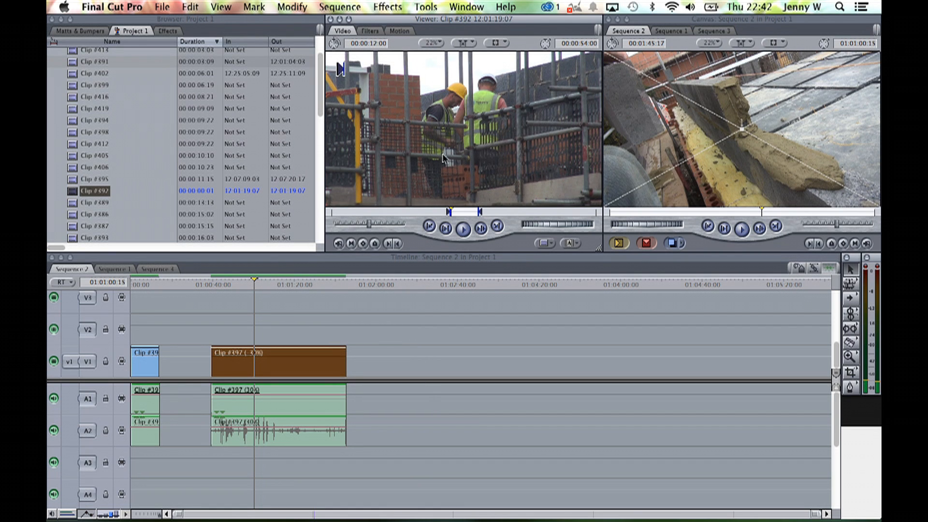
Place the freeze frame on V1 of Sequence 2 at 01:02:06:18 and extend its end to a length of about 01:06:00.
left_click_drag(338, 212, 545, 221)
left_click(389, 285)
left_click_drag(511, 112, 736, 87)
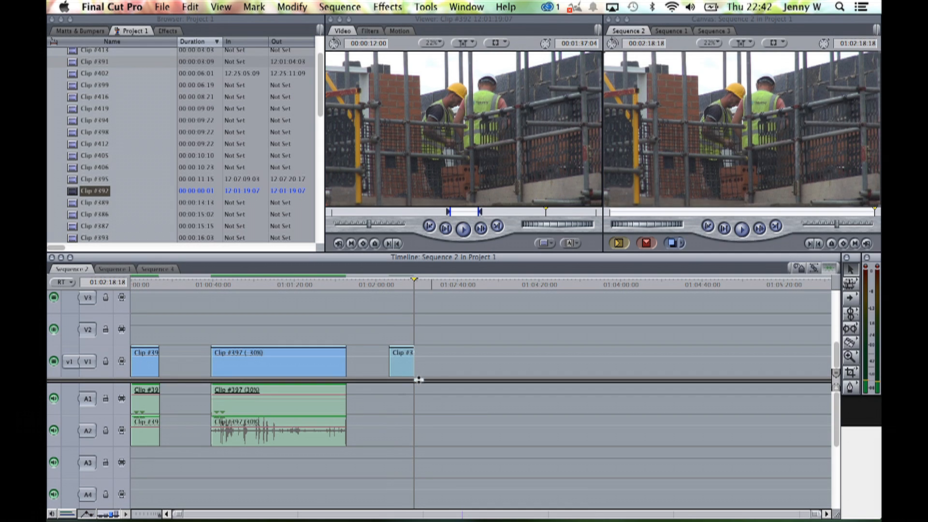
mouse_move(395, 285)
left_mouse_down()
mouse_move(414, 285)
mouse_move(391, 285)
left_mouse_up()
left_click_drag(414, 367, 658, 360)
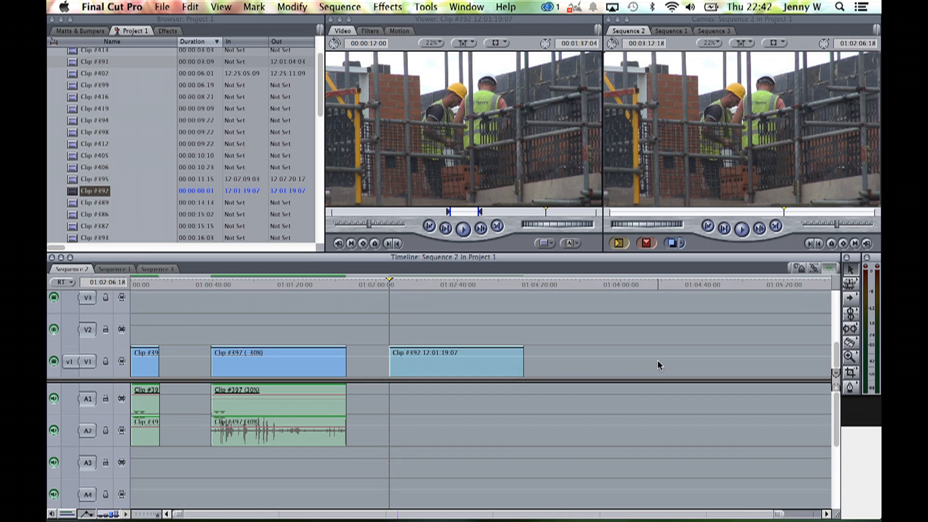
Open the timeline freeze frame's Motion settings and move them into the Timeline window for a wider keyframe graph.
double_click(429, 358)
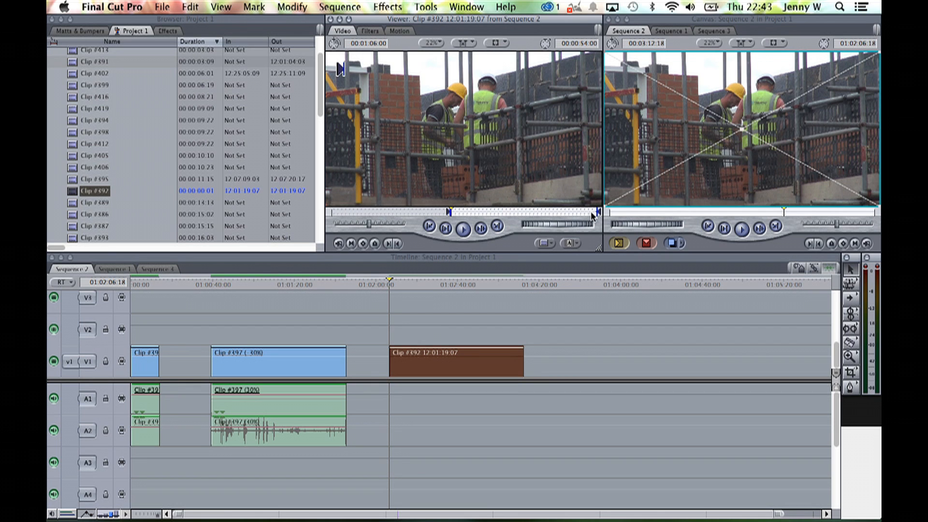
left_click(399, 31)
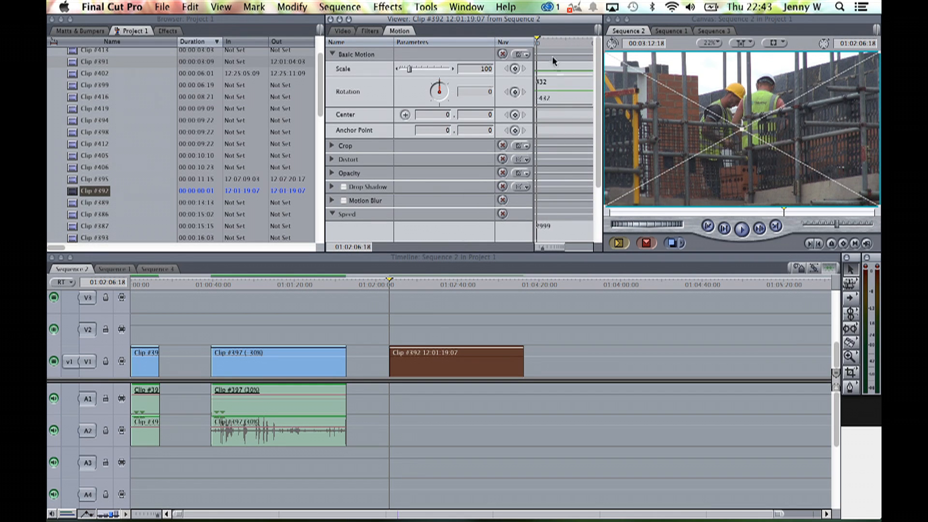
left_click_drag(408, 31, 196, 270)
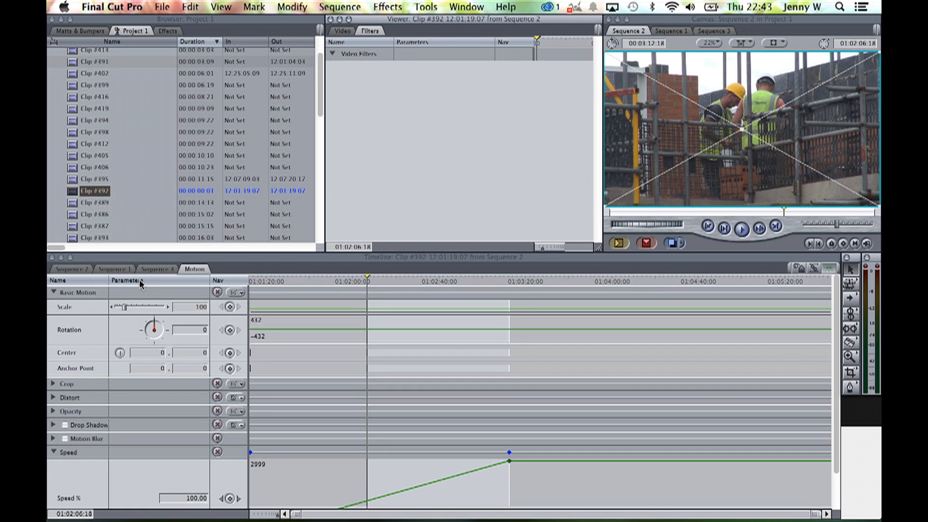
Add Scale keyframes to the freeze frame at 01:02:09:22 and 01:03:02:03, with the second keyframe's scale at 138.
left_click(370, 289)
mouse_move(371, 289)
left_mouse_down()
mouse_move(495, 287)
mouse_move(376, 288)
left_mouse_up()
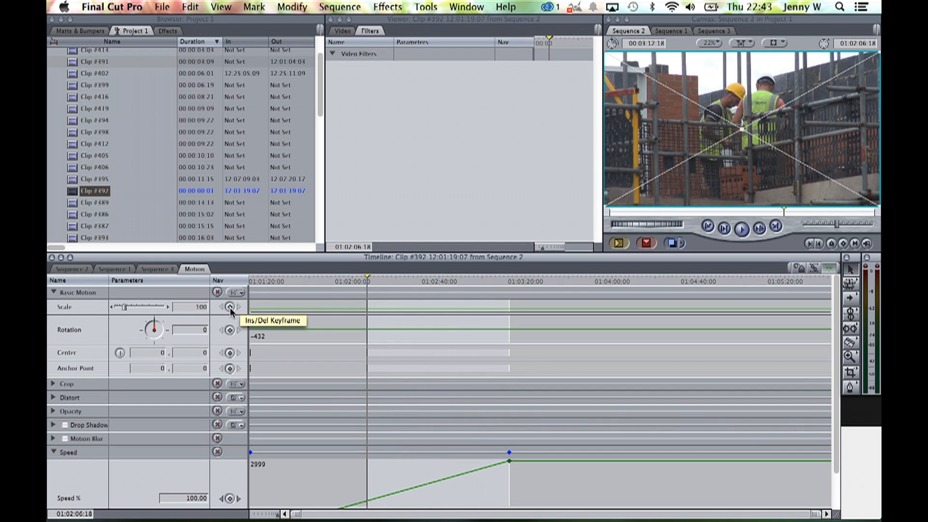
left_click(373, 283)
left_click(230, 308)
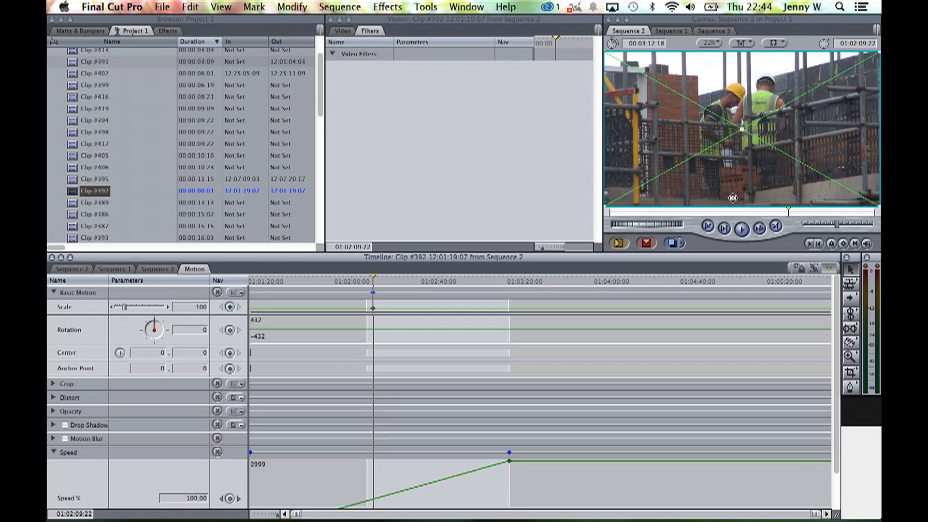
left_click(486, 281)
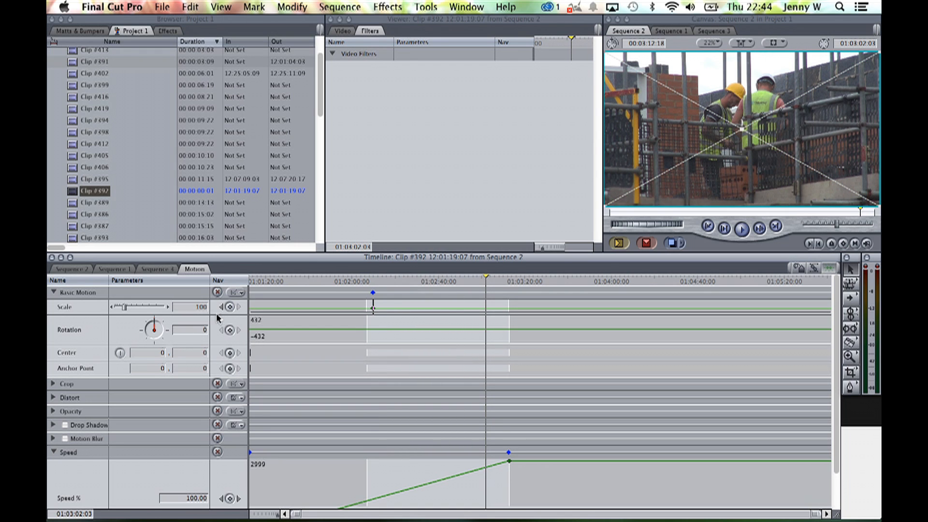
left_click(230, 307)
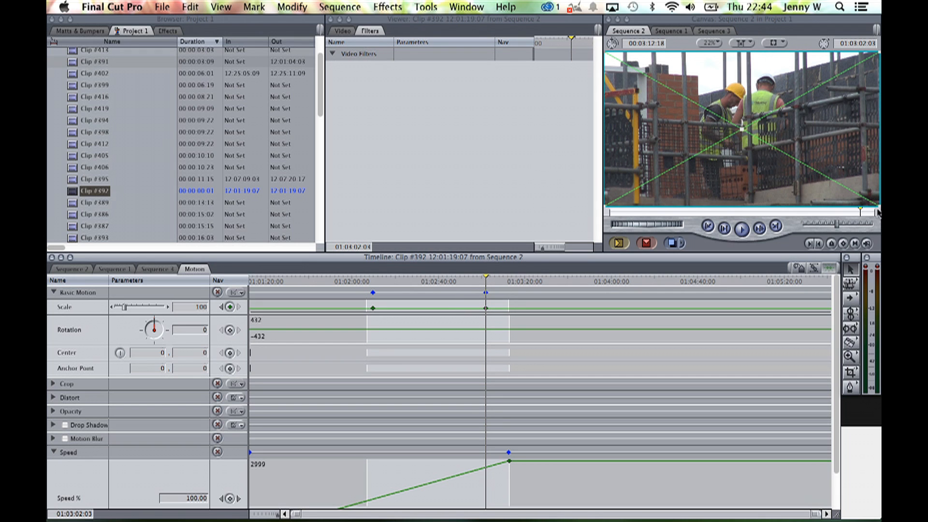
left_click_drag(124, 308, 129, 314)
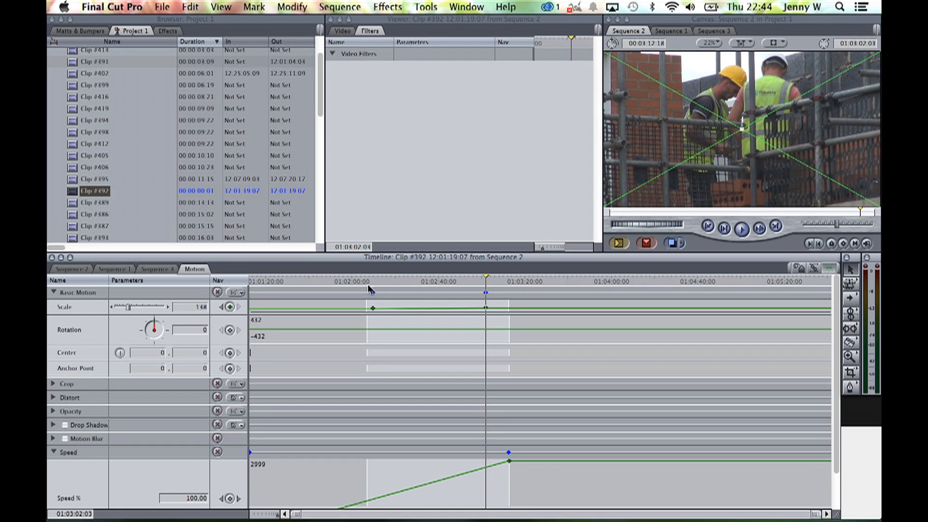
Play the freeze frame's gradual zoom from the first Scale keyframe.
left_click_drag(365, 280, 371, 281)
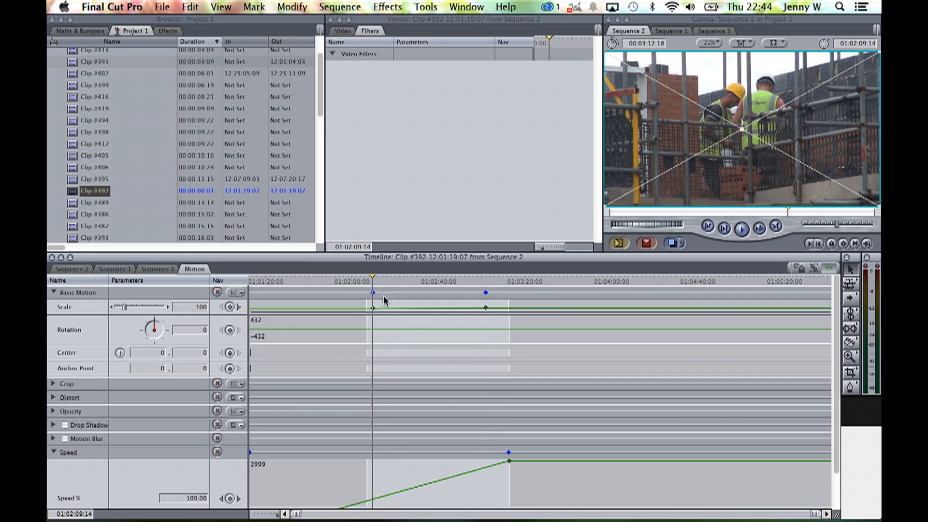
mouse_move(377, 282)
left_mouse_down()
mouse_move(485, 284)
mouse_move(372, 285)
left_mouse_up()
key("space")
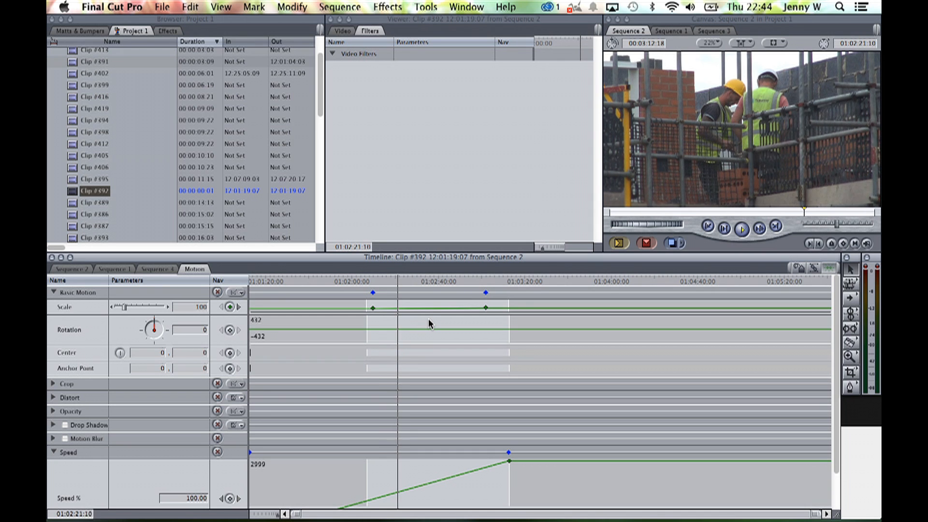
Replace the second Scale keyframe with an earlier one at 01:02:21:16 and set its scale to 174.
left_click(485, 278)
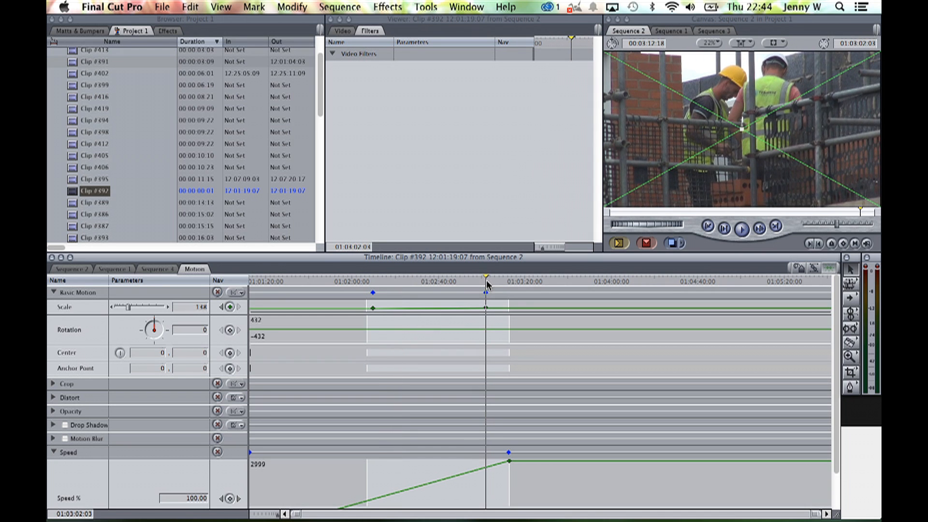
left_click(230, 307)
left_click_drag(379, 282, 399, 284)
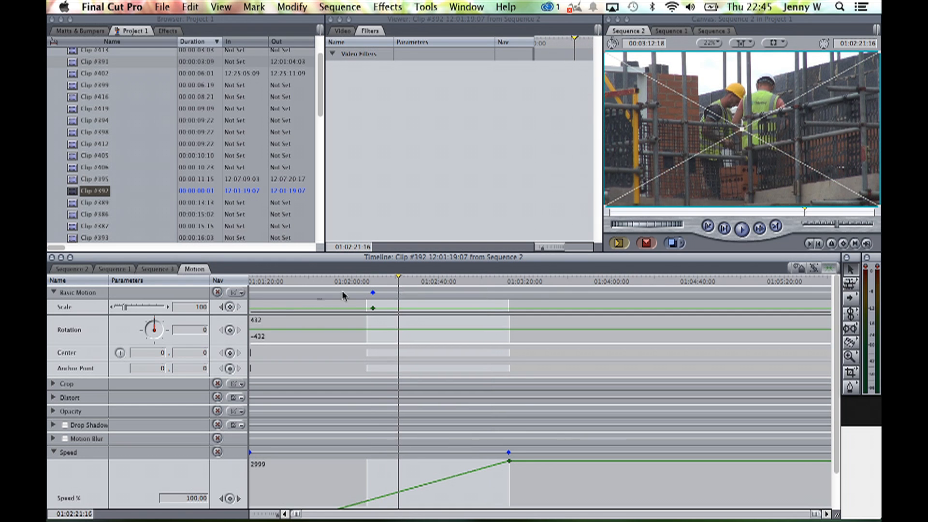
left_click(230, 308)
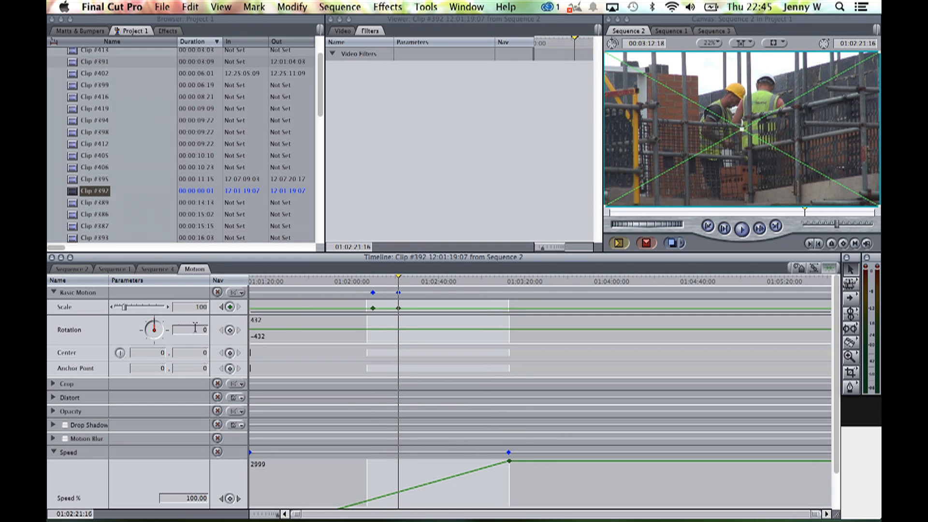
left_click_drag(124, 307, 133, 312)
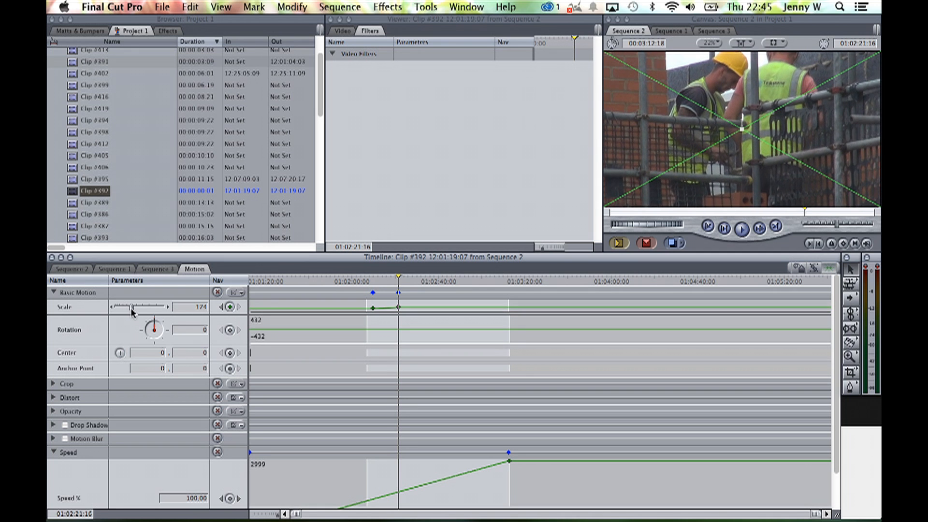
Play back the faster zoom from the first Scale keyframe at 01:02:09:22.
left_click(373, 288)
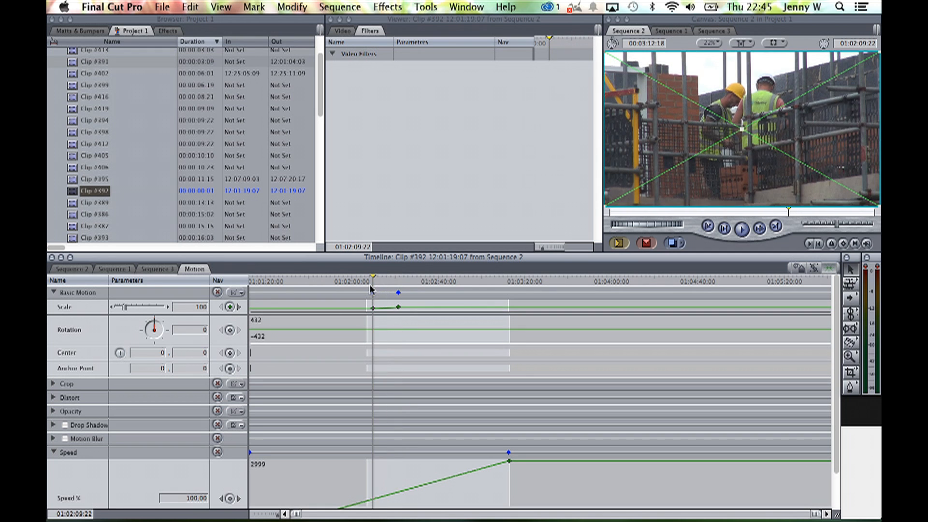
key("space")
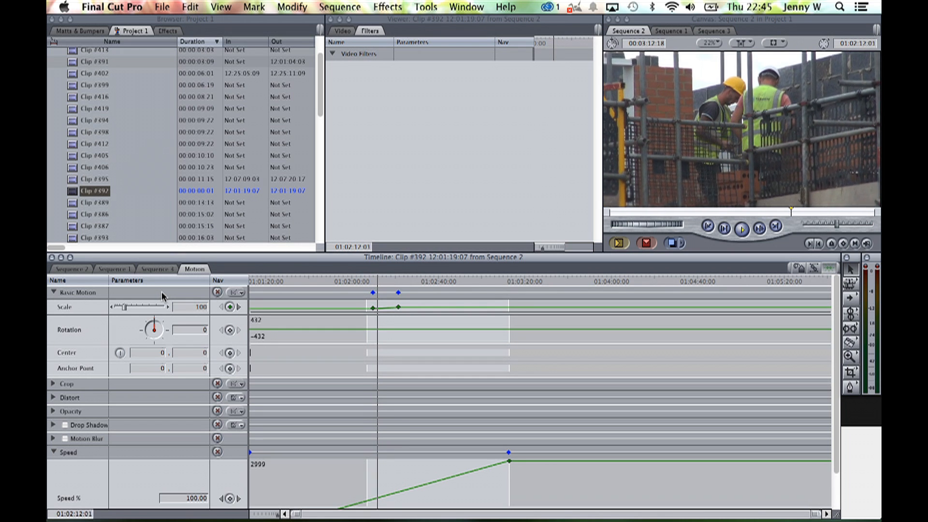
key("space")
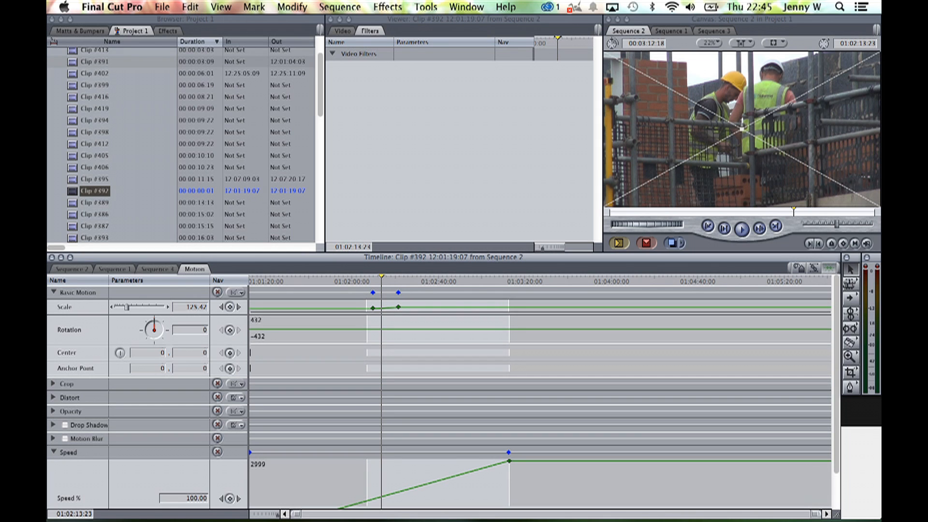
Smooth both Scale keyframes of the freeze frame and play back the eased zoom from the clip's start.
right_click(372, 308)
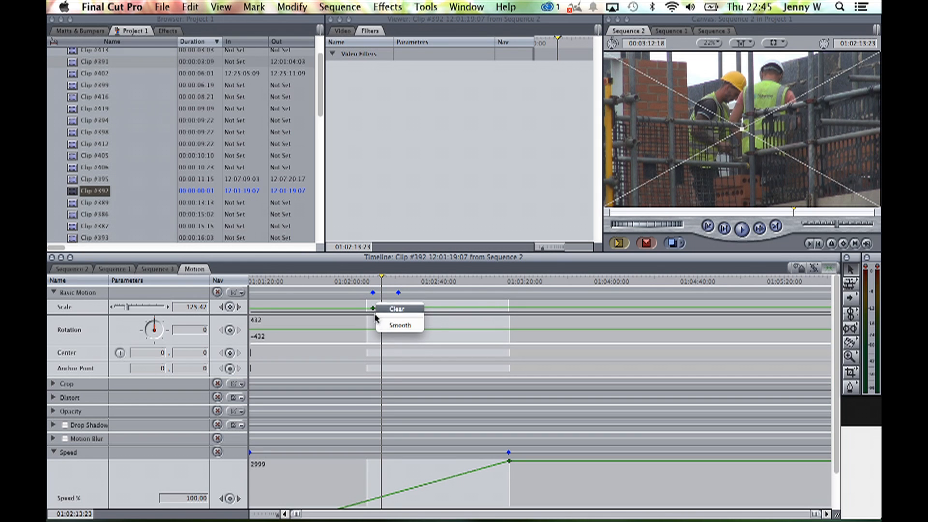
left_click(402, 326)
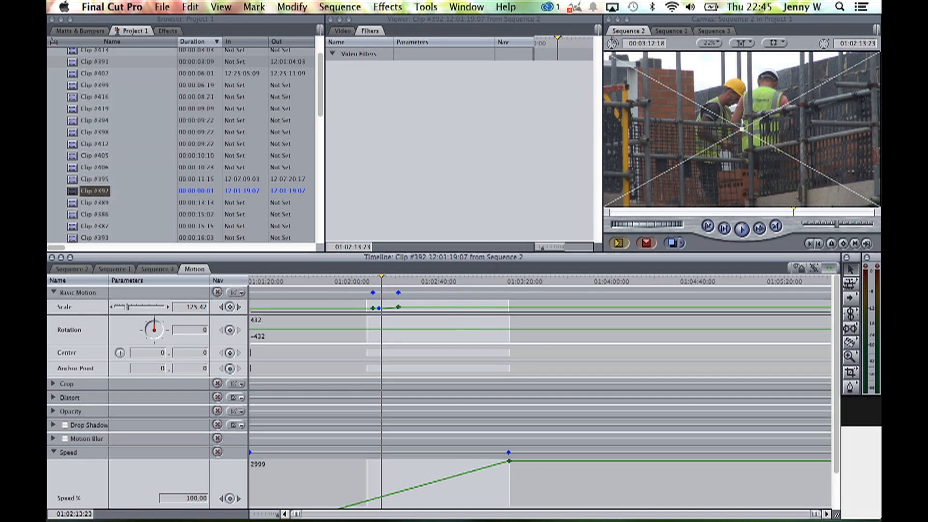
right_click(398, 307)
left_click(417, 324)
left_click_drag(379, 283, 367, 282)
key("space")
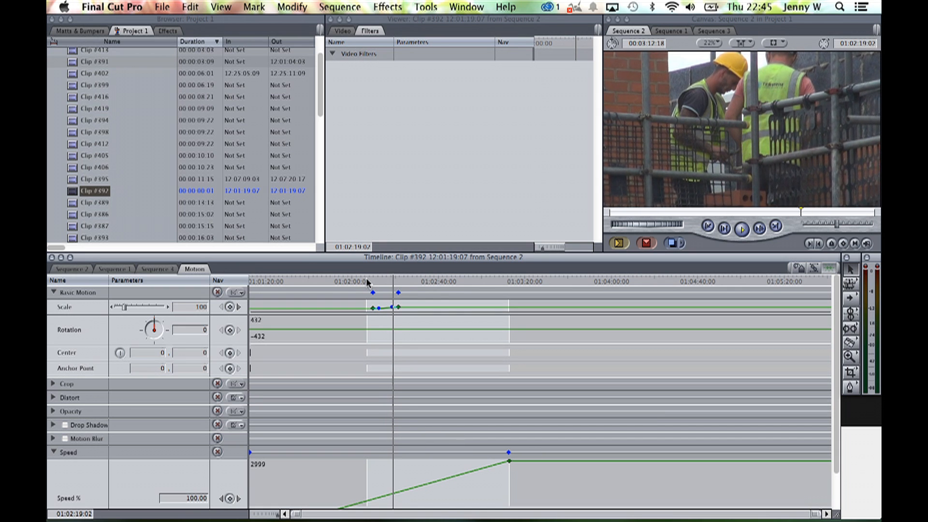
key("space")
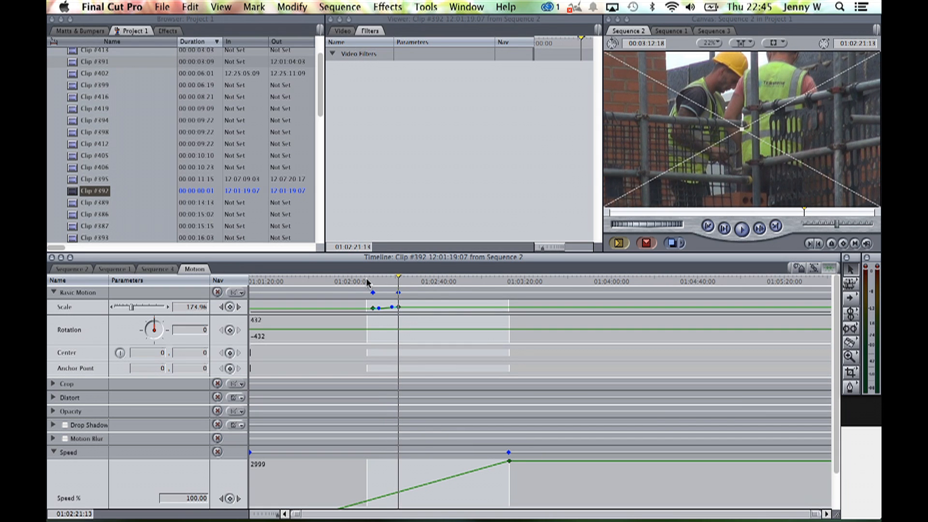
Reset the freeze frame's Basic Motion settings and add new Scale keyframes at 01:02:11:17 and 01:02:45:12.
left_click(217, 294)
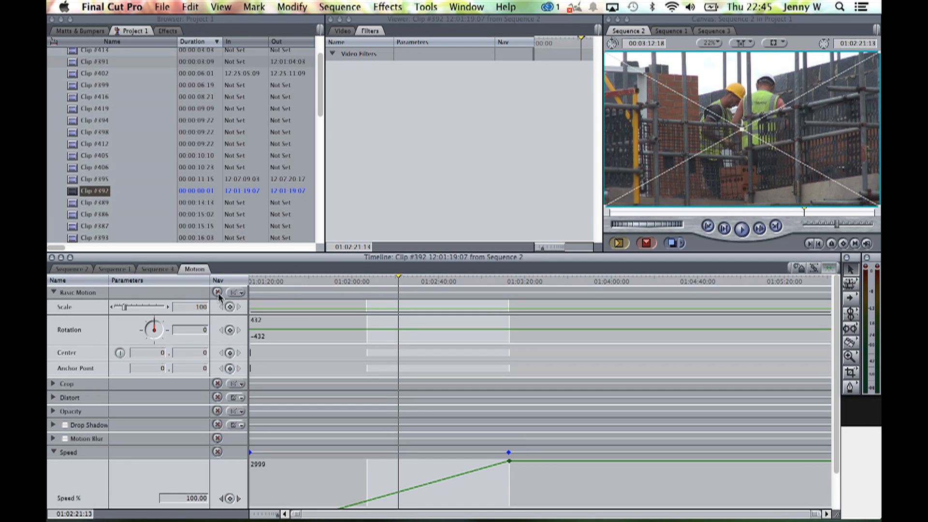
left_click(377, 285)
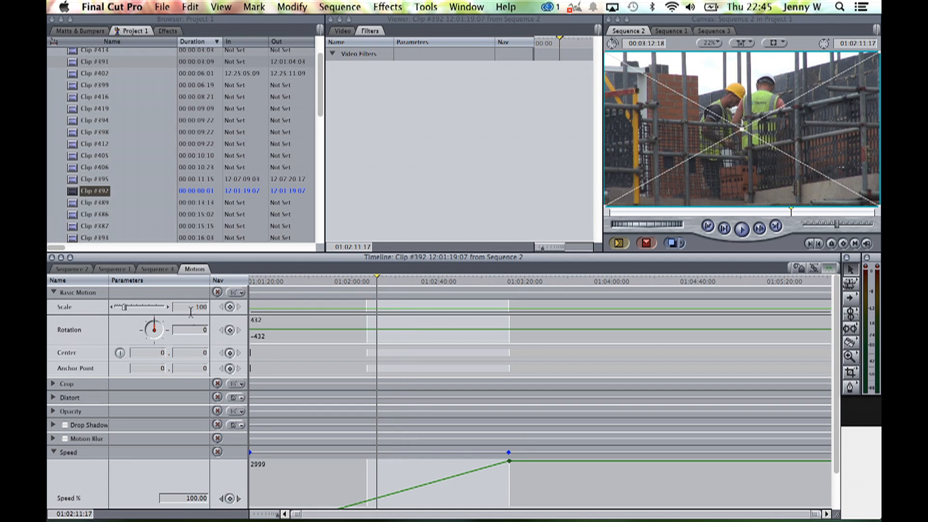
left_click(230, 307)
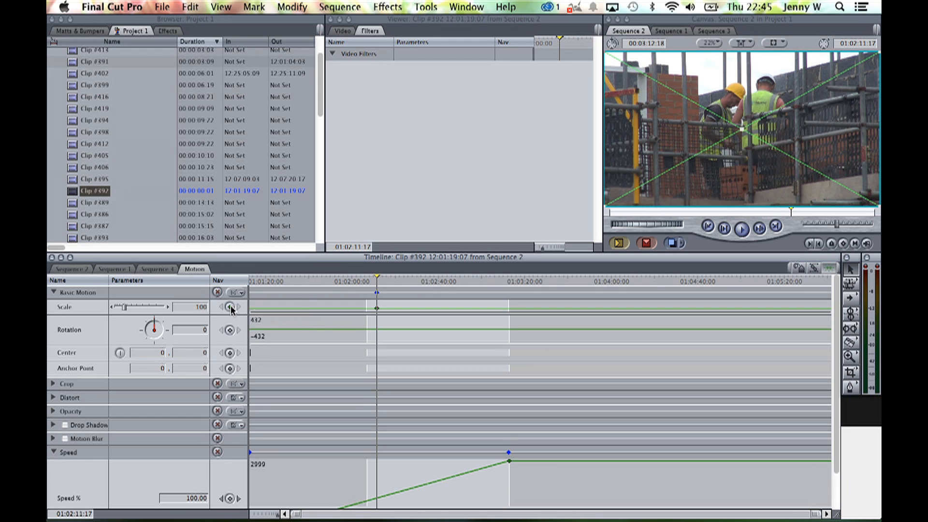
left_click(450, 281)
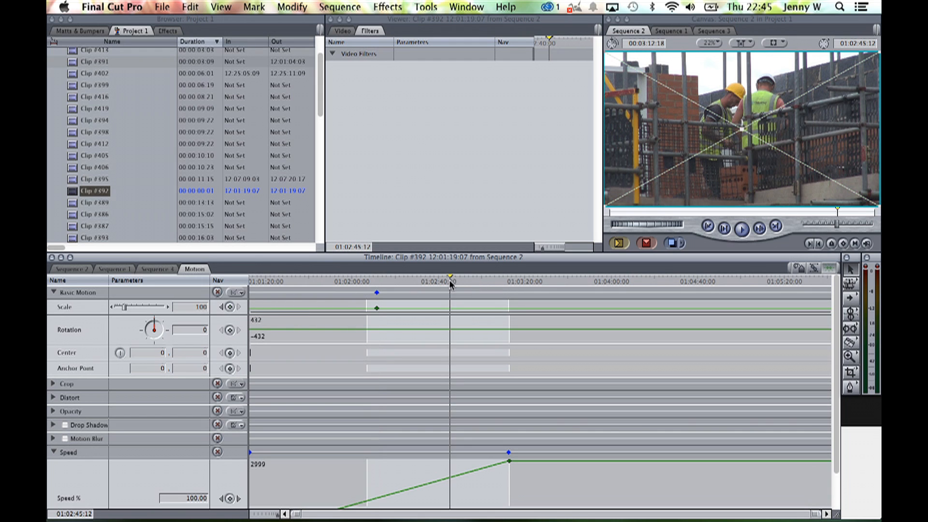
left_click(230, 307)
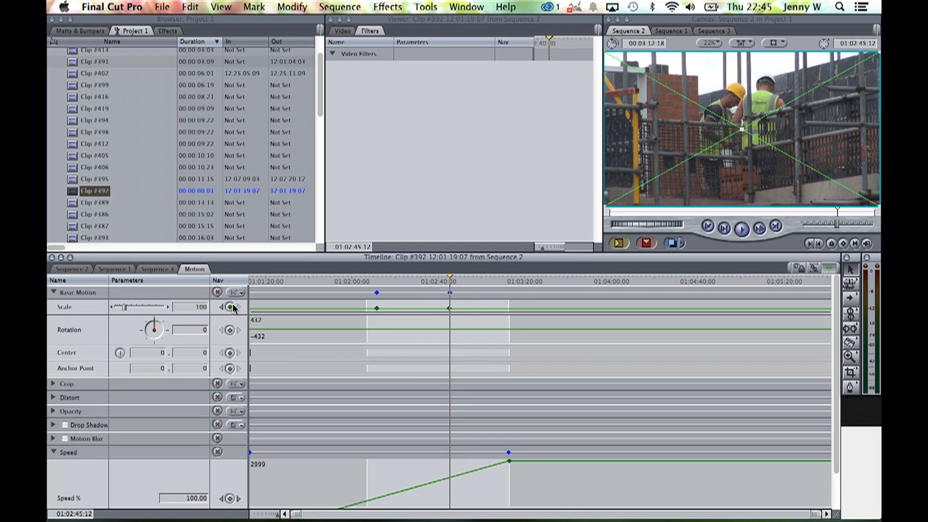
Enlarge the freeze frame in the Canvas at the second Scale keyframe, 01:02:45:12.
left_click(426, 281)
left_click_drag(433, 280, 452, 281)
left_click_drag(877, 205, 869, 269)
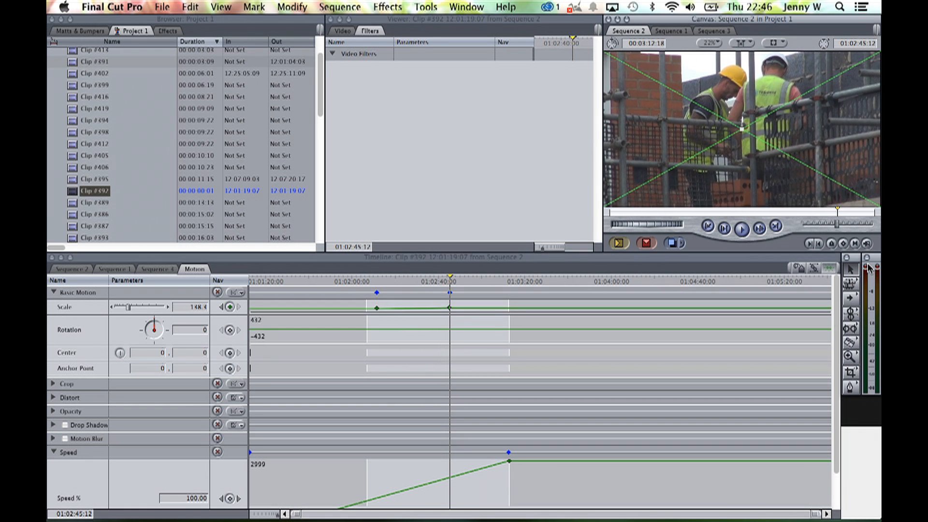
Reset the freeze frame's Basic Motion settings and add Scale and Center keyframes at 01:02:08:16.
left_click(369, 280)
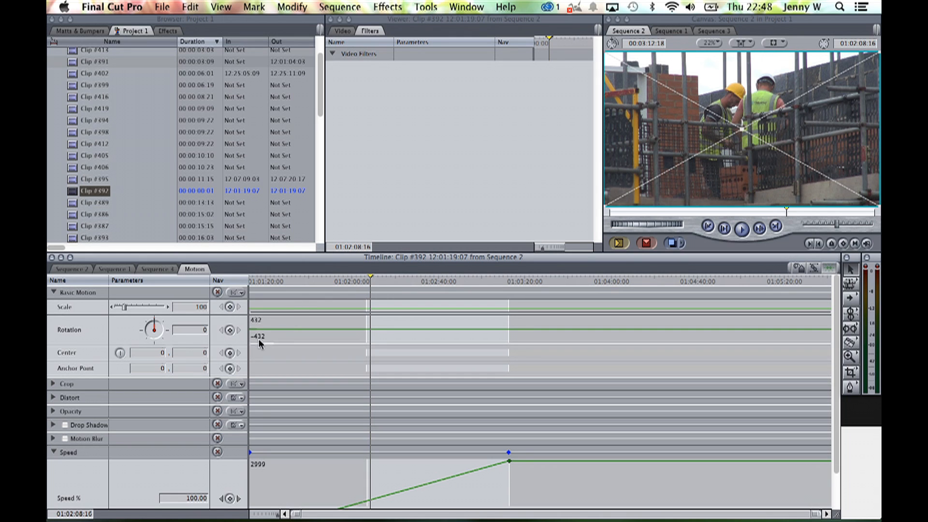
left_click(230, 308)
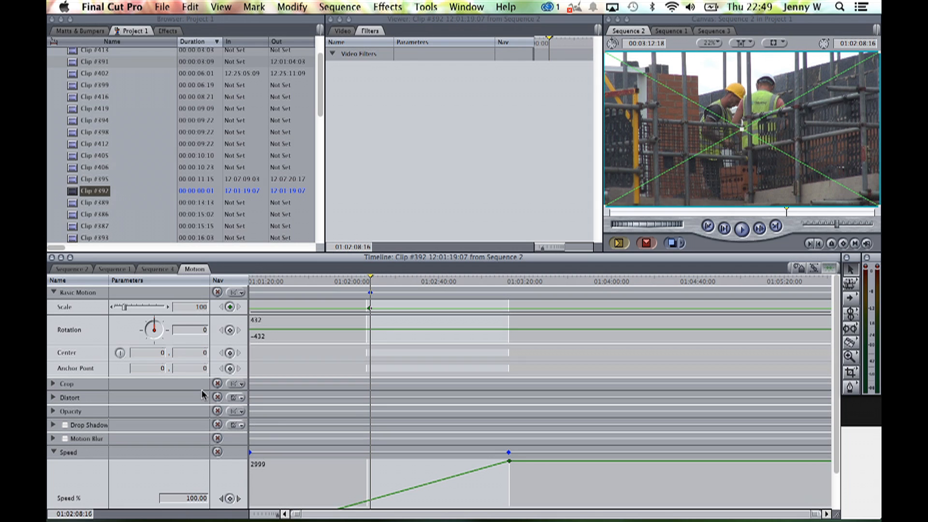
left_click(230, 353)
Add Scale and Center keyframes at 01:02:20:18, enlarging the freeze frame there to a scale of 188.04 and shifting it down and slightly left.
left_click_drag(371, 280, 397, 284)
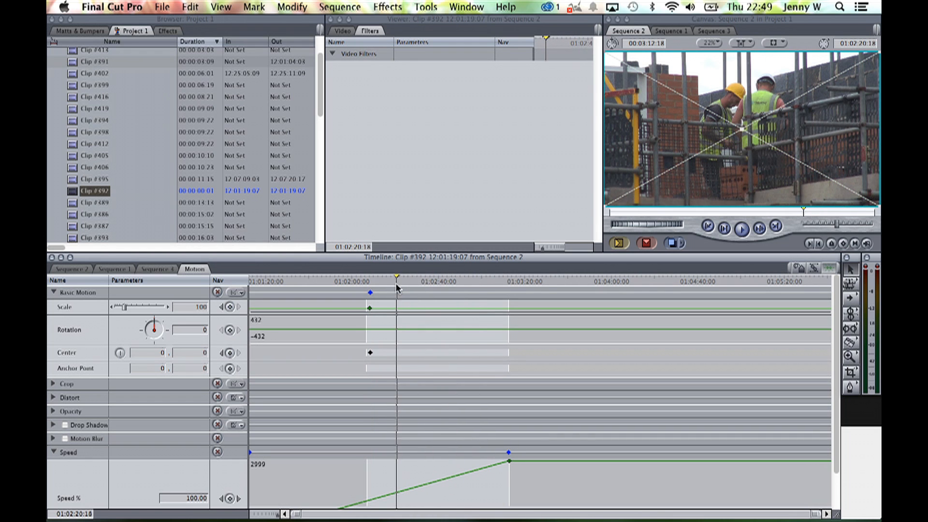
left_click(230, 307)
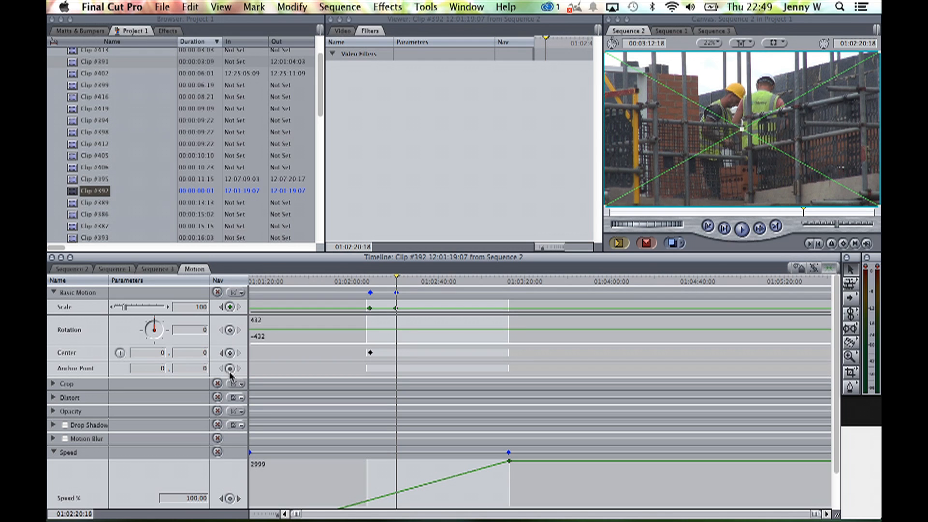
left_click(229, 352)
left_click_drag(876, 208, 880, 393)
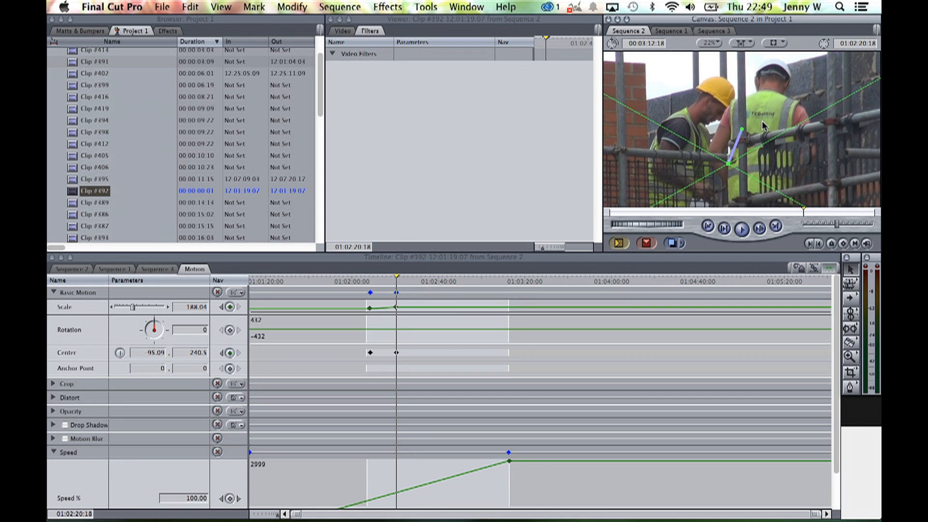
Play back the combined zoom and pan from the start of the freeze frame at 01:02:07:04.
left_click(367, 281)
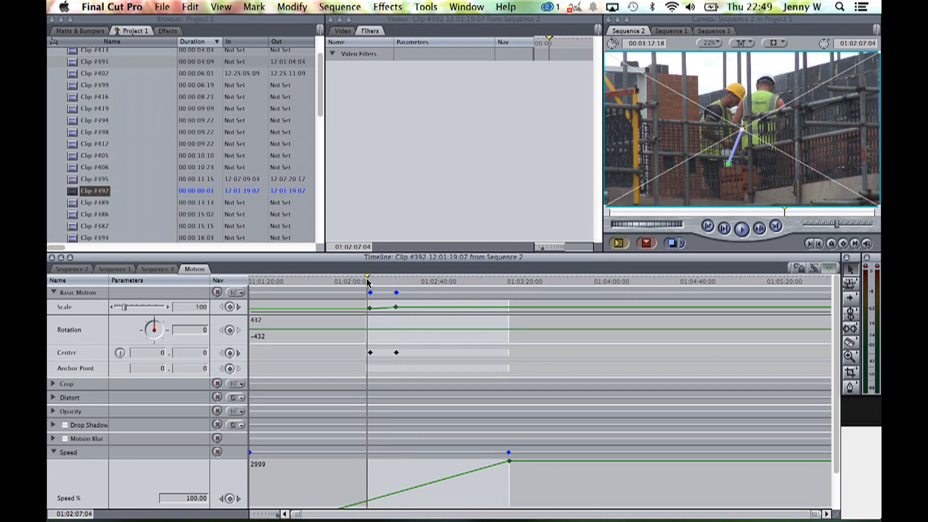
key("space")
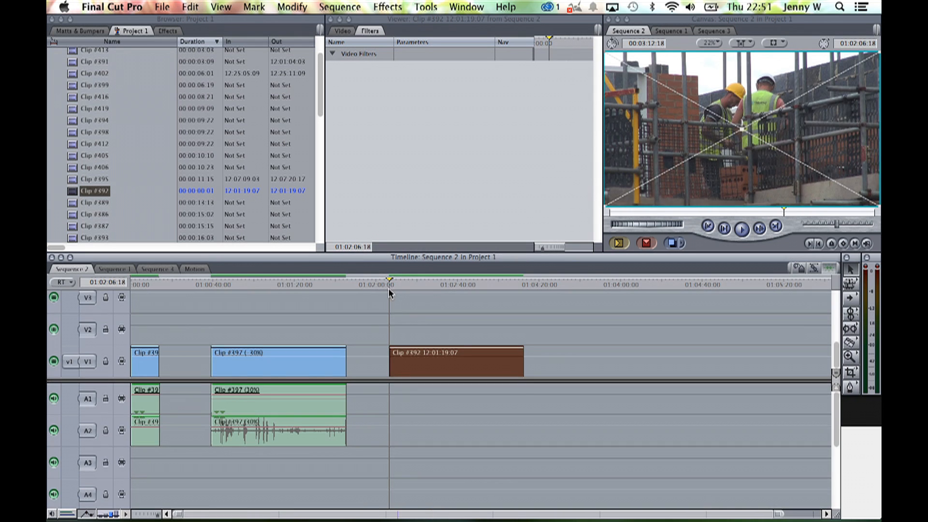
Go to 01:01:11:09 within the slowed Clip #397 in Sequence 2 and match that frame to its source clip in the Viewer.
left_click(291, 290)
mouse_move(289, 283)
left_mouse_down()
mouse_move(235, 282)
mouse_move(305, 282)
left_mouse_up()
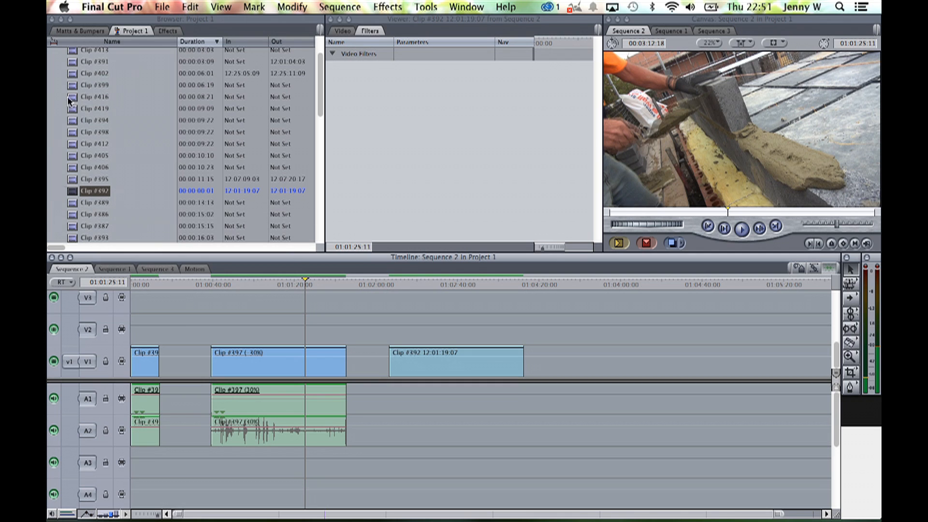
left_click(262, 284)
left_click(306, 289)
left_click(279, 284)
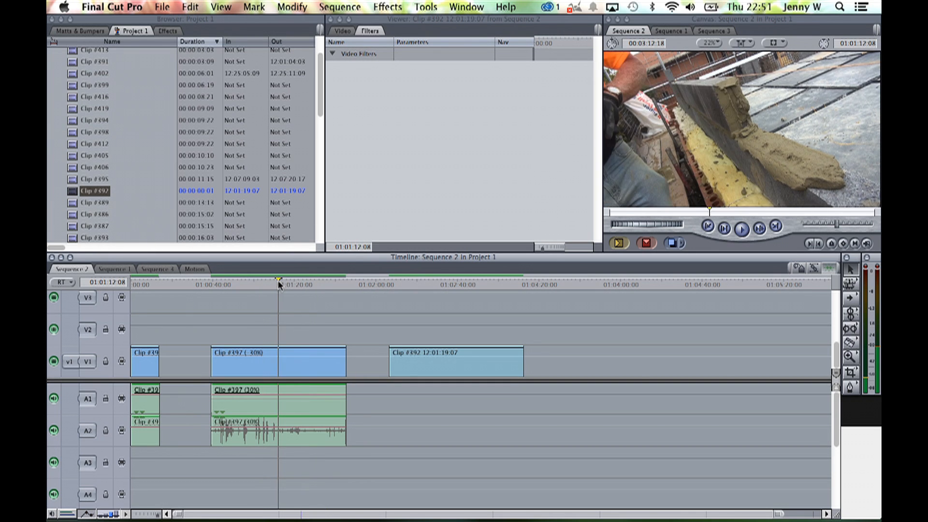
left_click(277, 284)
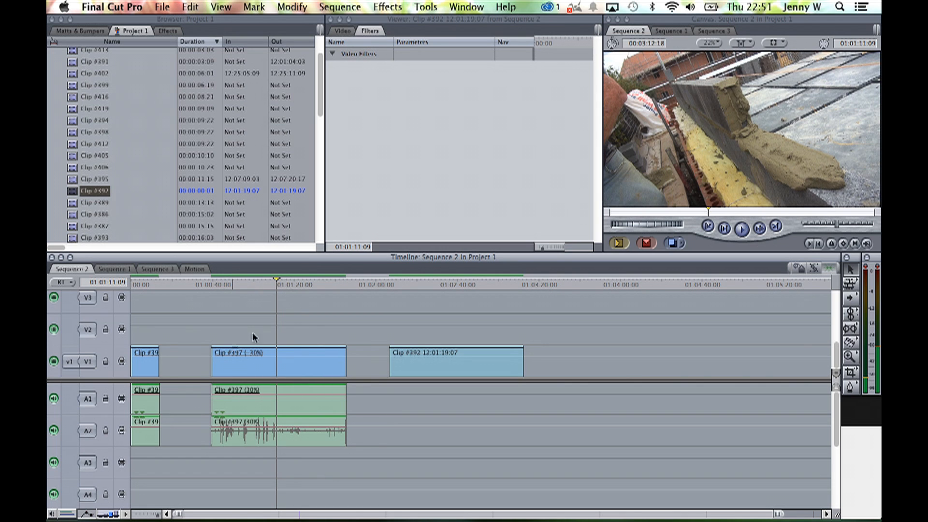
key("f")
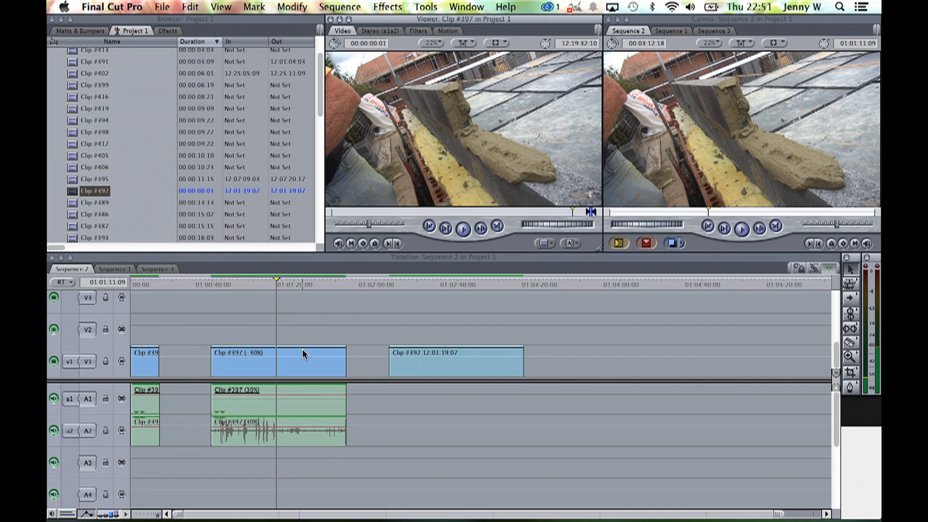